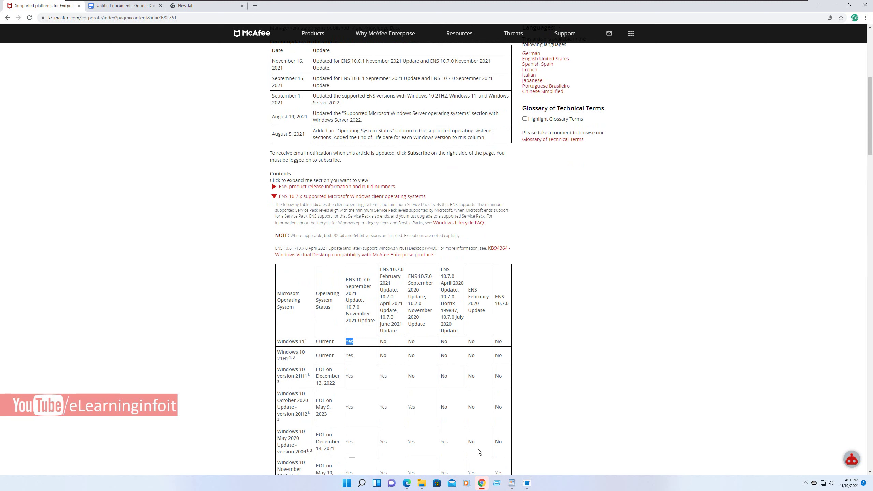
- Read through the rest of the KB82761 Windows support table and footnotes, then move to the New Tab page
left_click(480, 452)
scroll(479, 452, "down", 4)
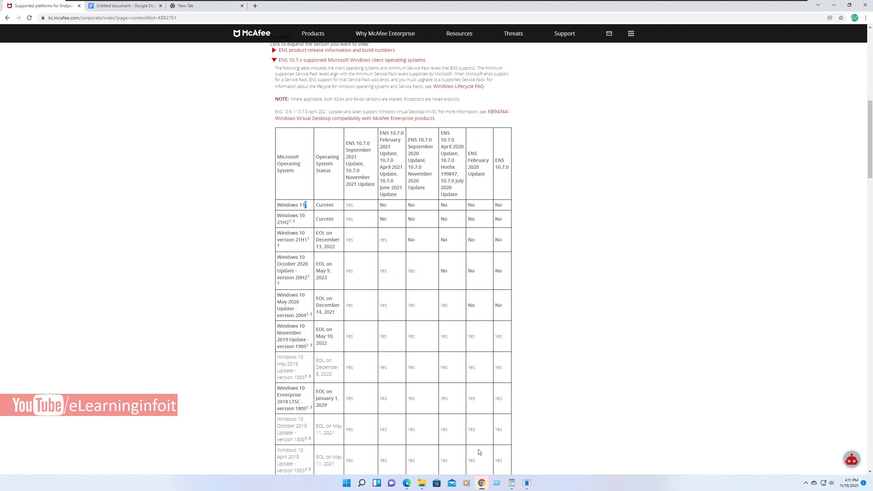
scroll(479, 452, "down", 3)
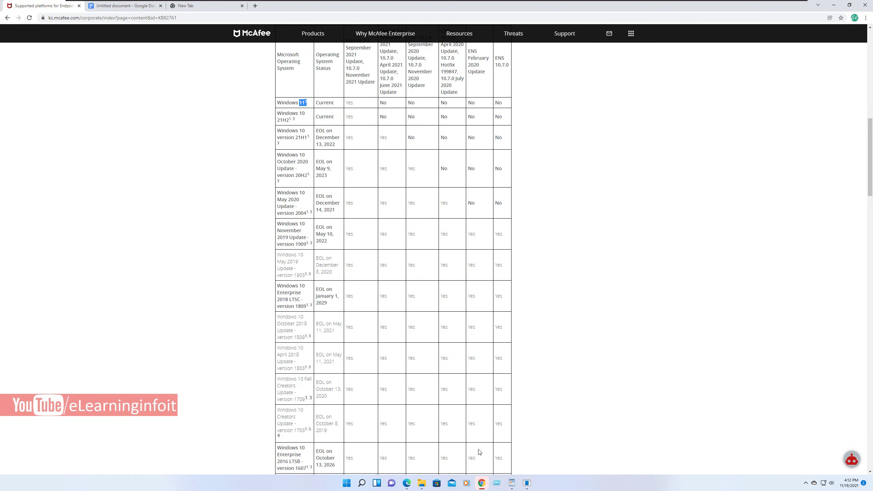
scroll(480, 451, "down", 20)
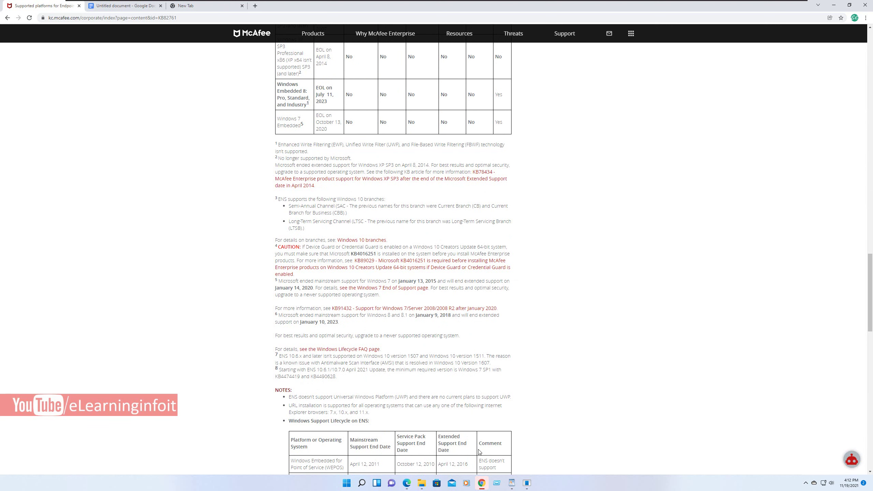
scroll(480, 452, "up", 8)
scroll(481, 452, "up", 20)
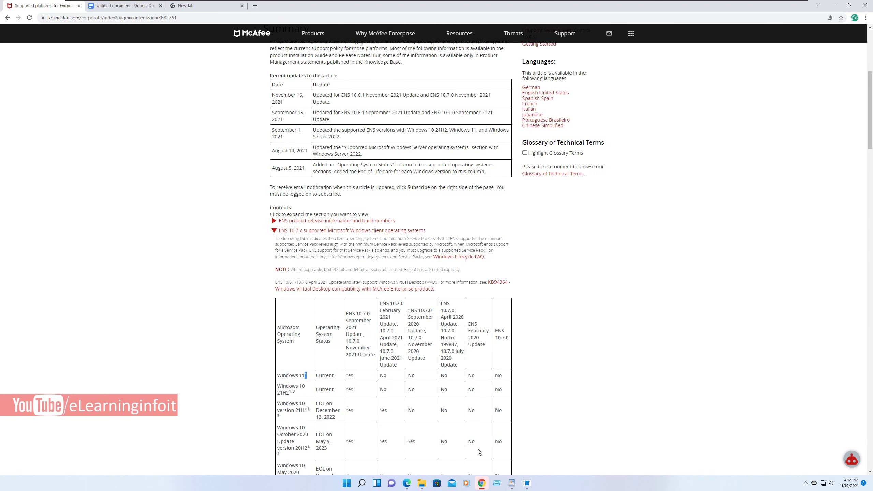
key("ctrl+Tab")
key("ctrl+Tab")
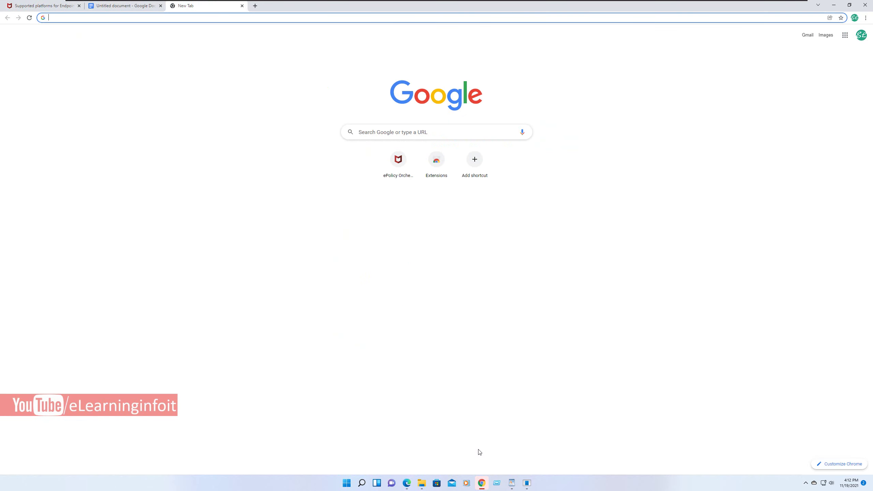
- Load the ePolicy Orchestrator console and sign in with the administrator user name and password
key("Tab")
key("Return")
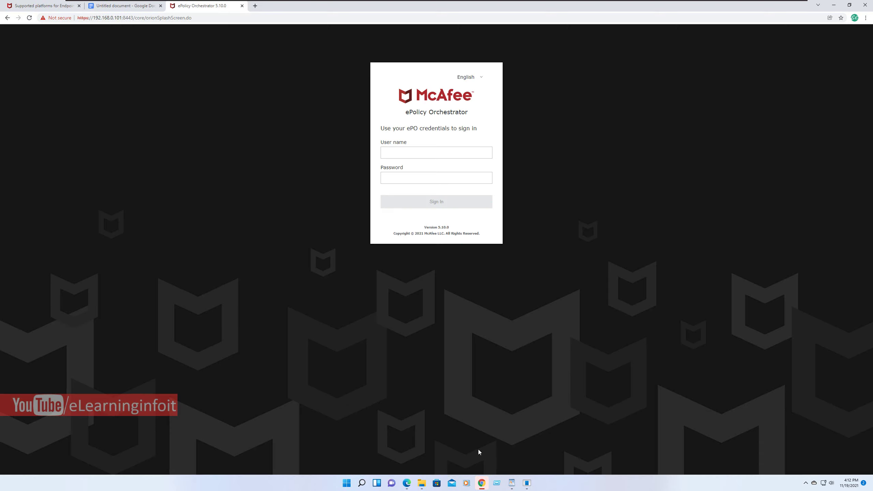
type("admin****")
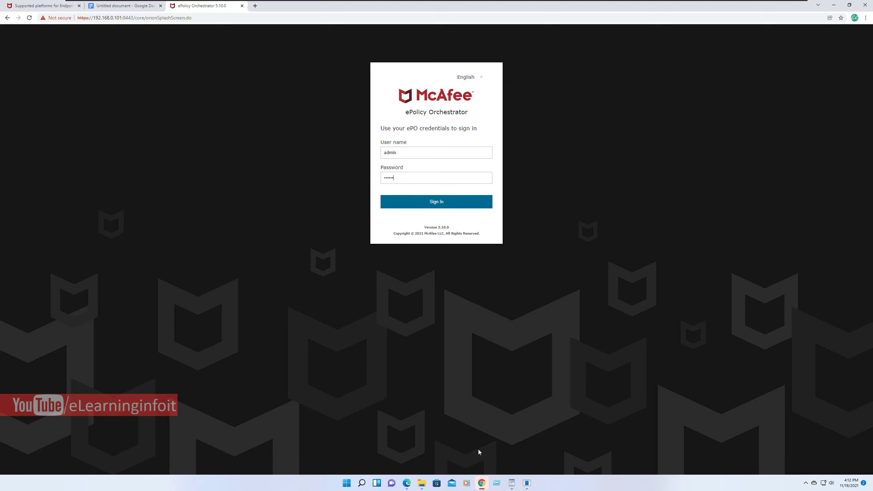
type("**")
key("Return")
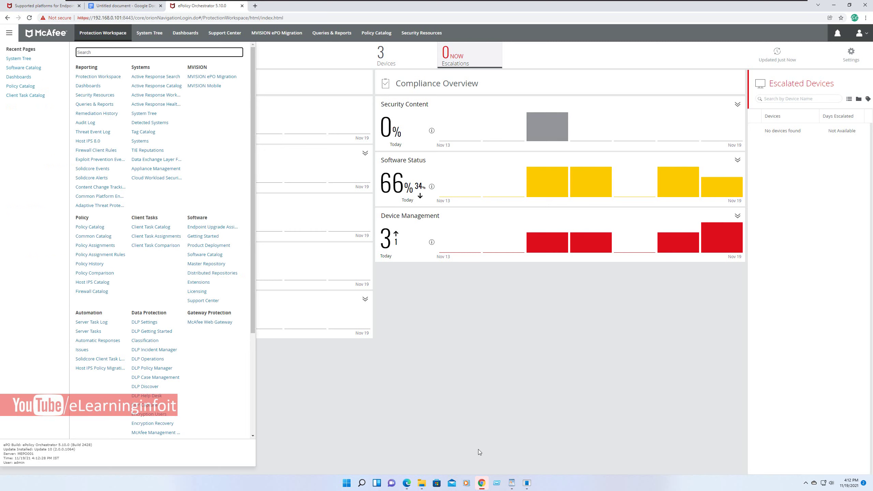
- In the Software Catalog, expand McAfee Endpoint Security 10.7 and select Enterprise bundle version 10.7.0.1260
key("Return")
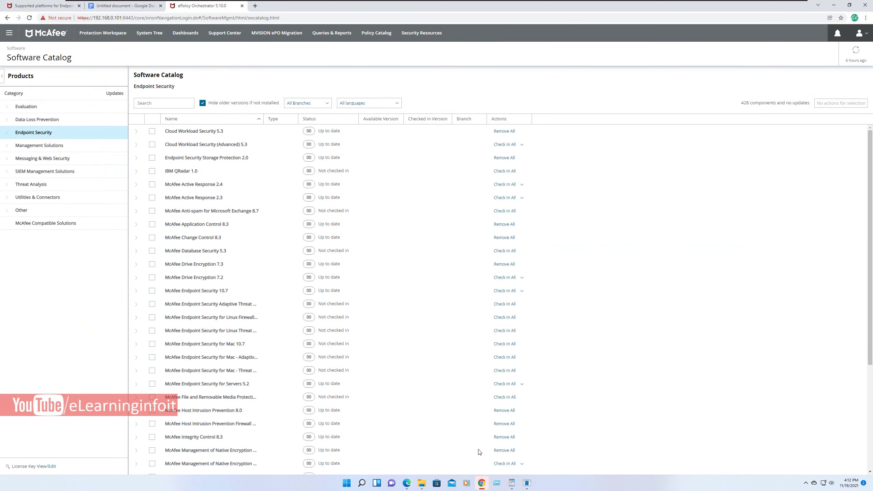
key("Return")
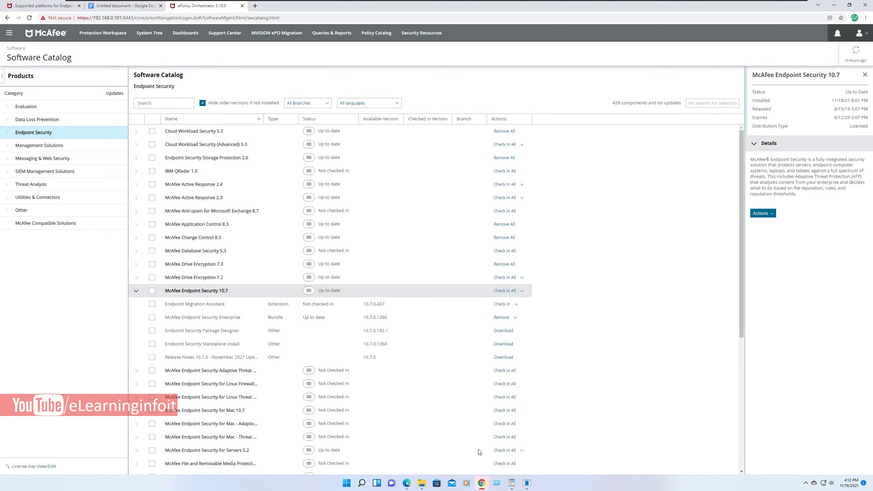
left_click_drag(387, 318, 363, 317)
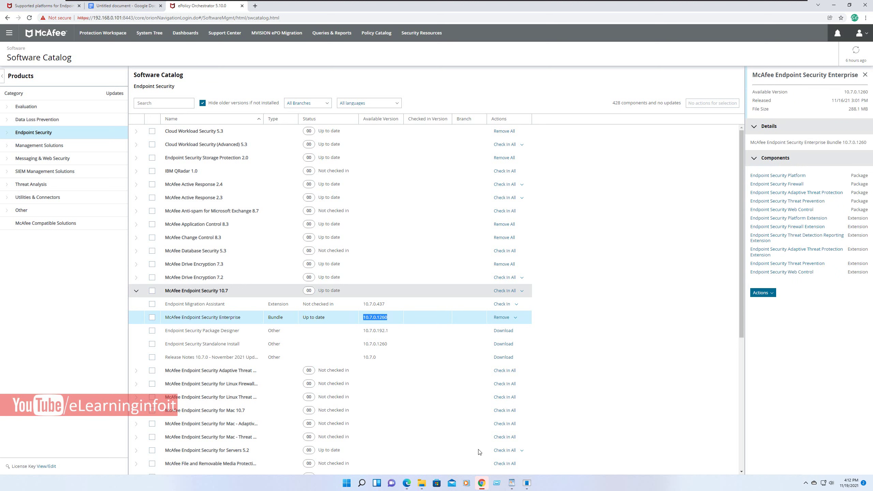
- Check the bundle's available actions, tick all Endpoint Security 10.7 components, and return to the notes
key("Tab")
key("Tab")
key("Tab")
key("Return")
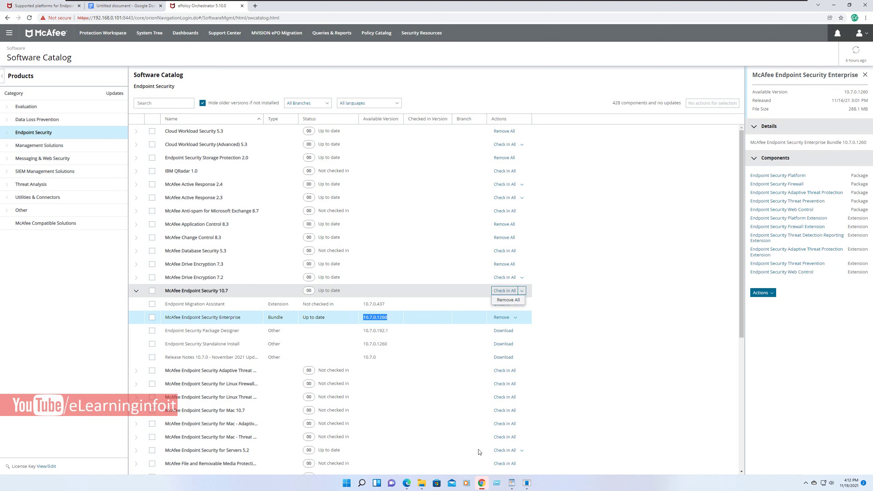
key("Tab")
key("Return")
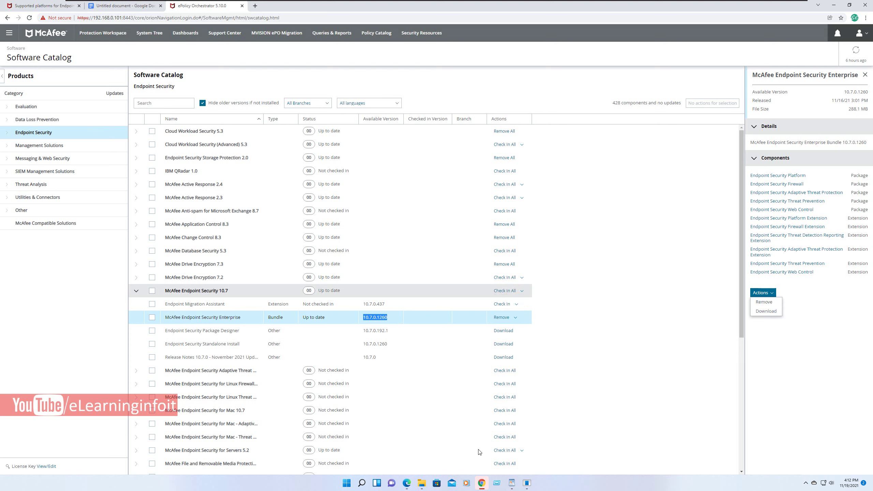
left_click(480, 451)
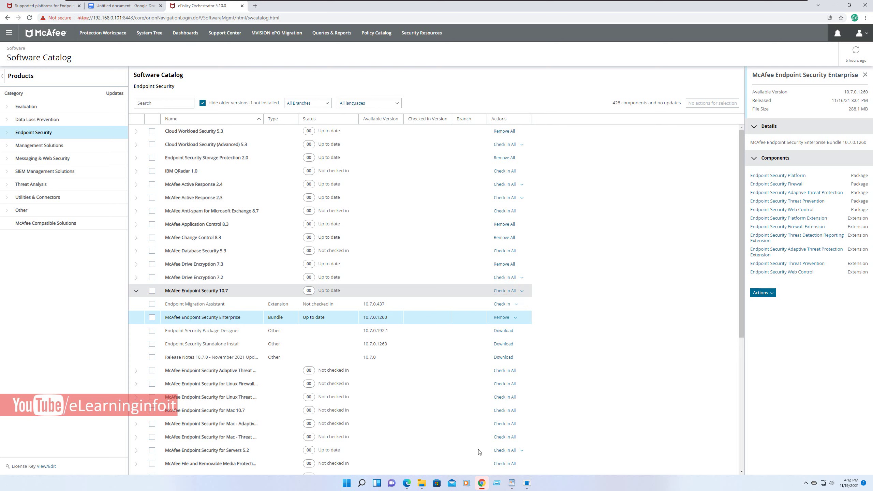
key("space")
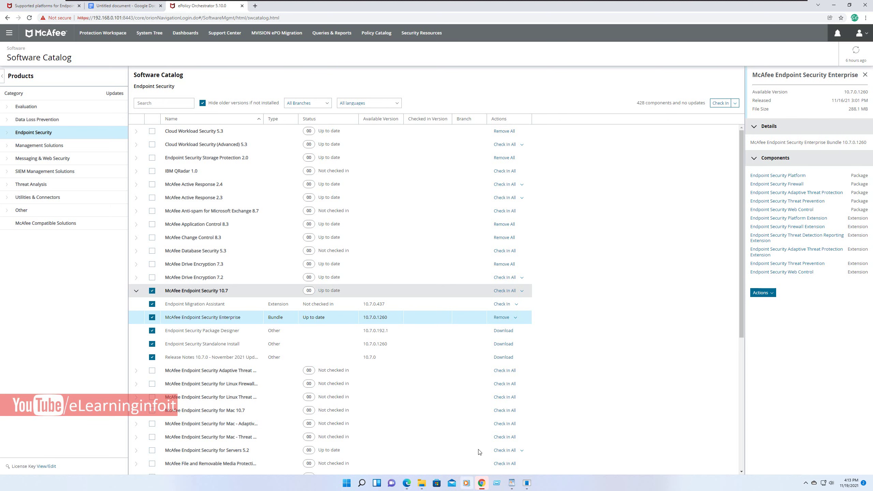
key("ctrl+shift+Tab")
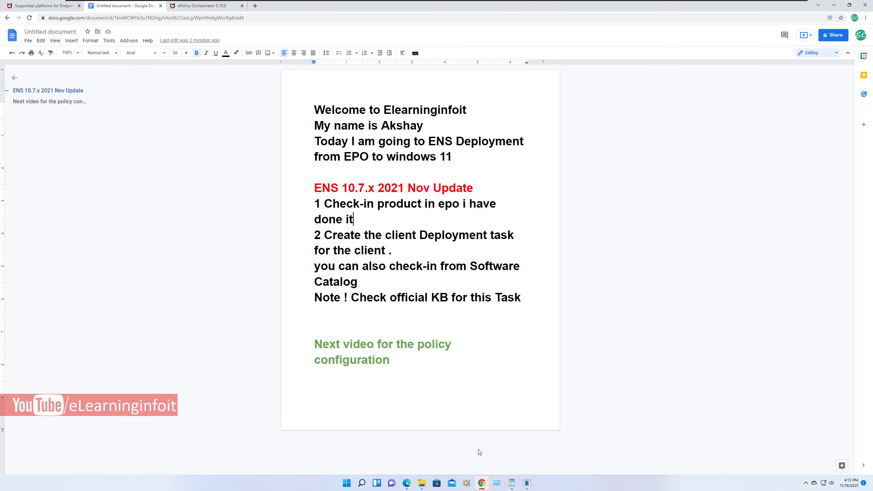
- Go over the 'i have done it' check-in line and the deployment-task step in the notes
key("shift+Right")
key("shift+Right")
key("shift+Right")
key("shift+Right")
key("shift+Right")
key("shift+Right")
key("shift+Right")
key("shift+Right")
key("shift+Right")
key("shift+Right")
key("shift+Right")
key("shift+Right")
key("shift+Right")
key("shift+Right")
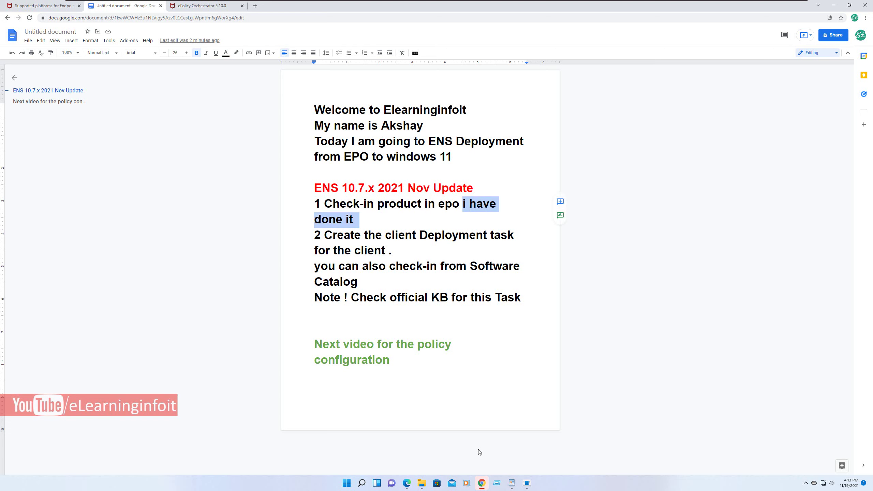
key("Right")
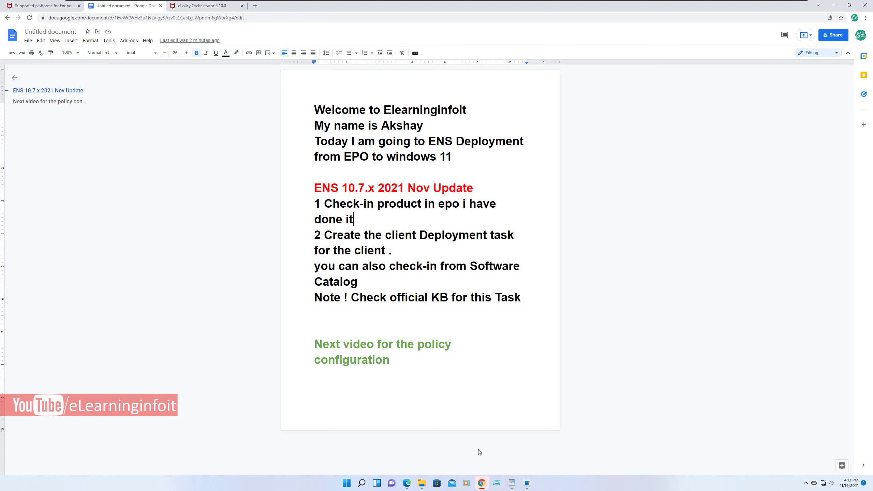
key("Right")
key("Right")
key("Right")
key("shift+Right")
key("shift+Right")
key("shift+Right")
key("ctrl+shift+Down")
key("Right")
- Open About Windows from the taskbar to confirm the machine runs Windows 11
key("super+t")
key("Return")
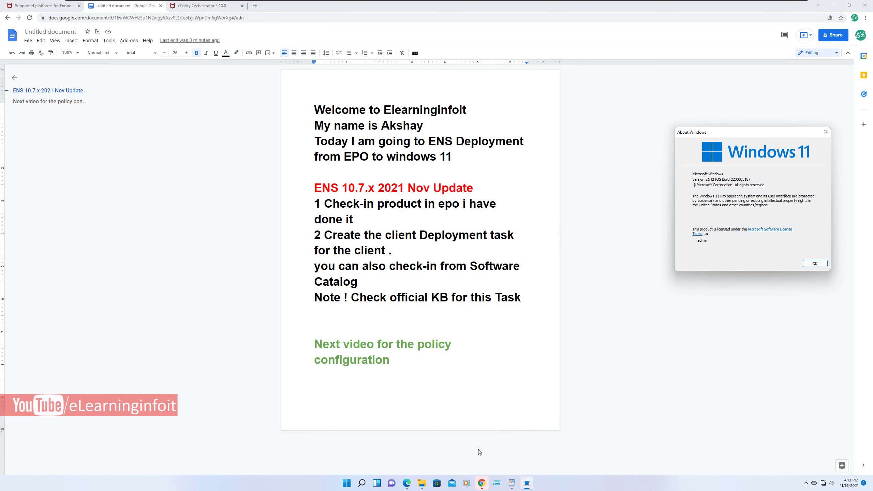
key("super+t")
key("Right")
key("Right")
key("Right")
key("Right")
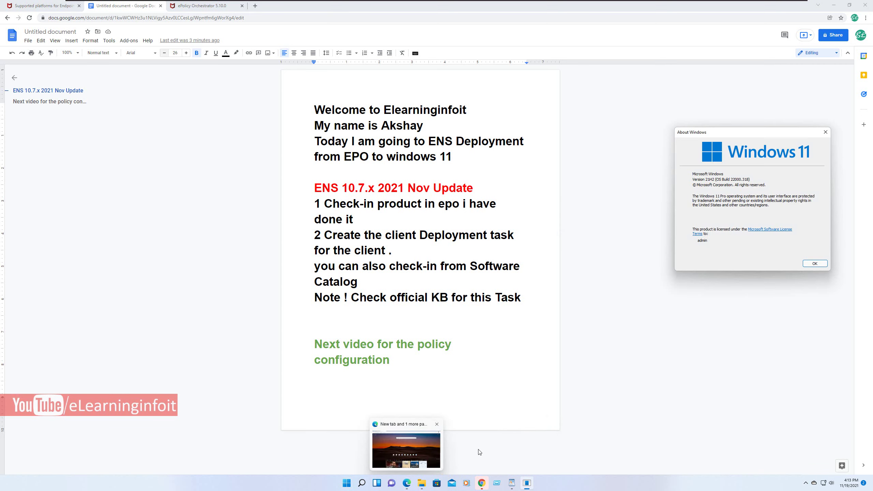
key("Escape")
- Return to the ePO Software Catalog and bring up the list of all ePO pages
key("ctrl+Tab")
key("shift+Tab")
key("shift+Tab")
key("shift+Tab")
key("shift+Tab")
key("Return")
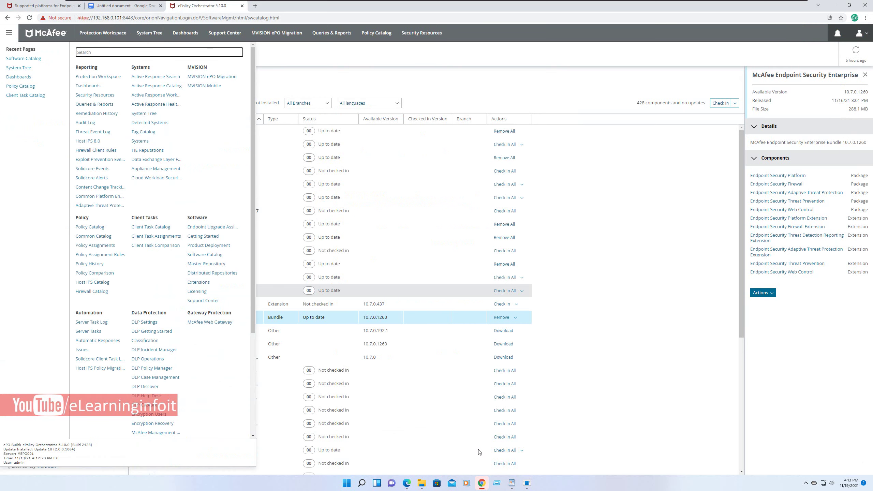
key("shift+Tab")
- In the Client Task Catalog, create a new McAfee Agent Product Deployment task
key("Return")
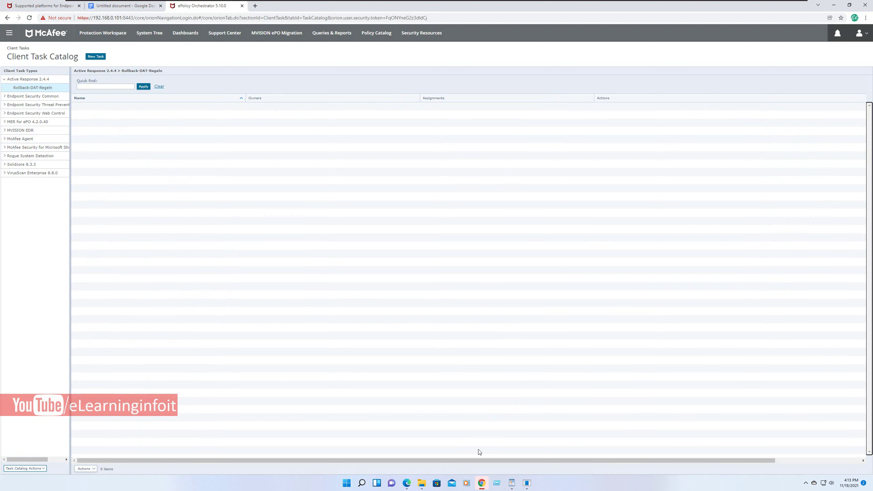
key("Down")
key("Down")
key("Down")
key("Down")
key("Down")
key("Down")
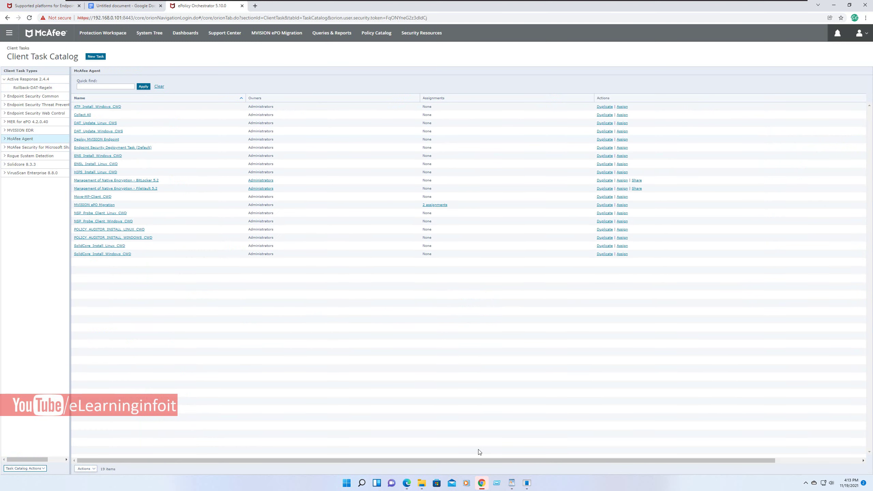
key("Down")
key("Down")
key("Down")
key("Down")
key("Down")
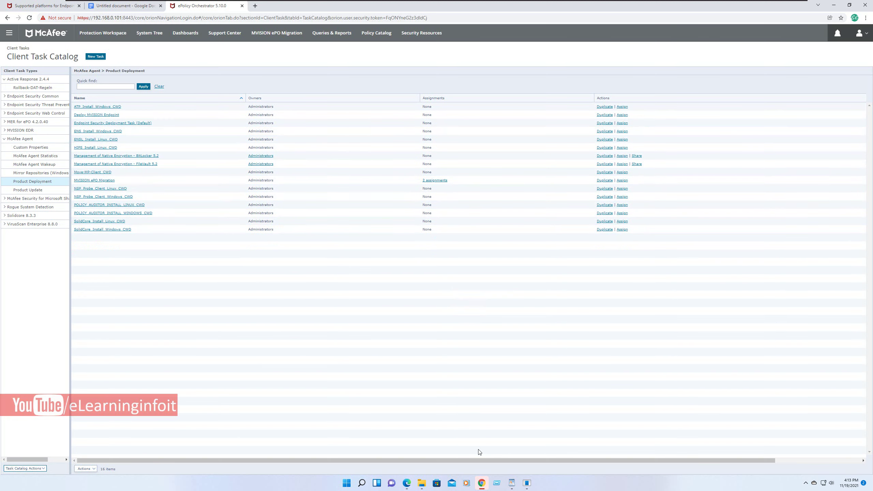
key("Return")
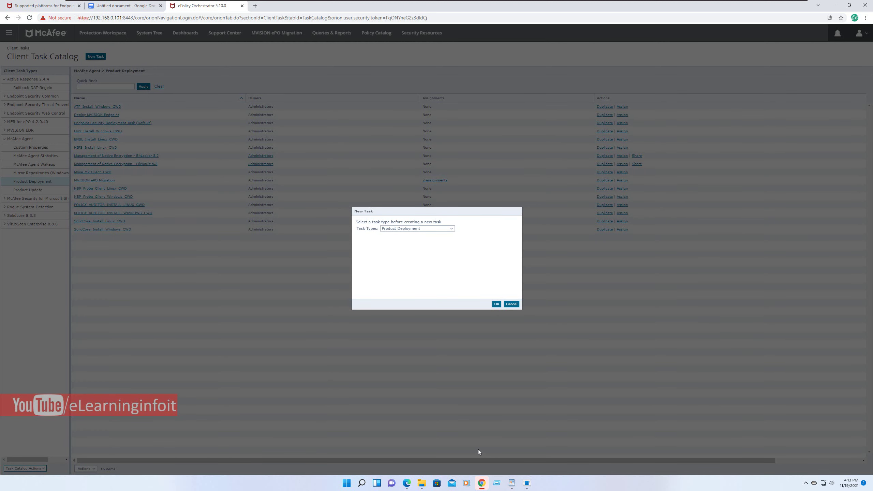
key("Return")
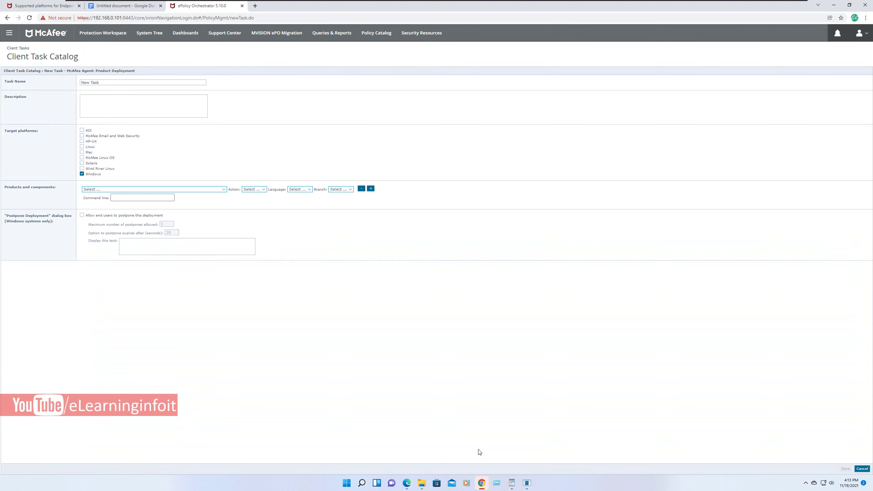
- Name the task 'ENS 10.7. Nov 2021' and set row one to Endpoint Security Platform 10.7.0.3132, Install
type("ESN")
type("NS 10.7. Nov 2")
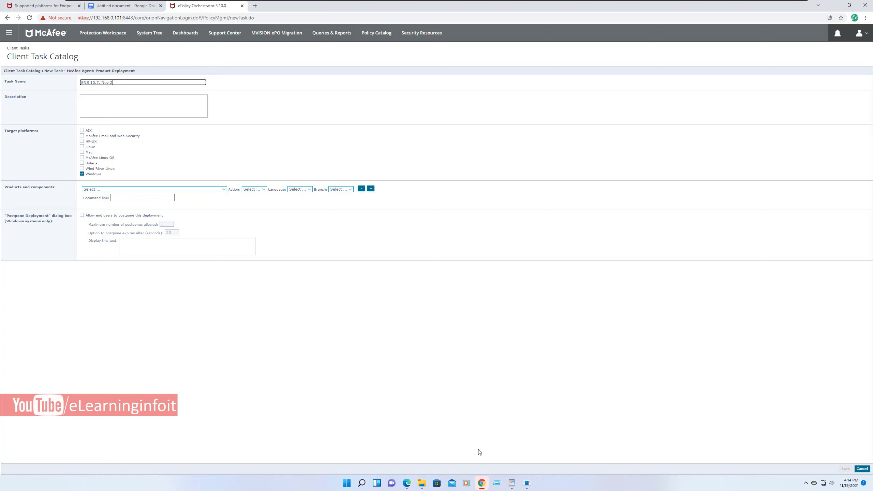
type("0201")
left_click(479, 452)
key("alt+Down")
key("Down")
key("Down")
key("Down")
key("Down")
key("Down")
key("Down")
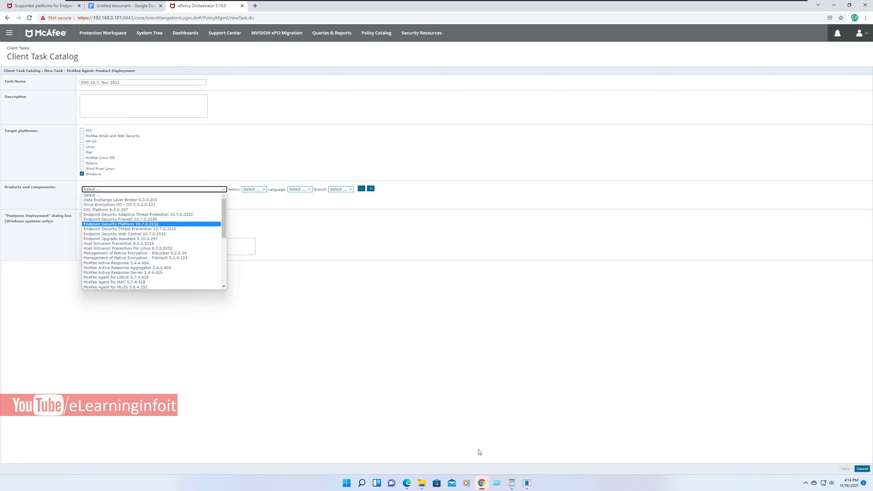
key("Return")
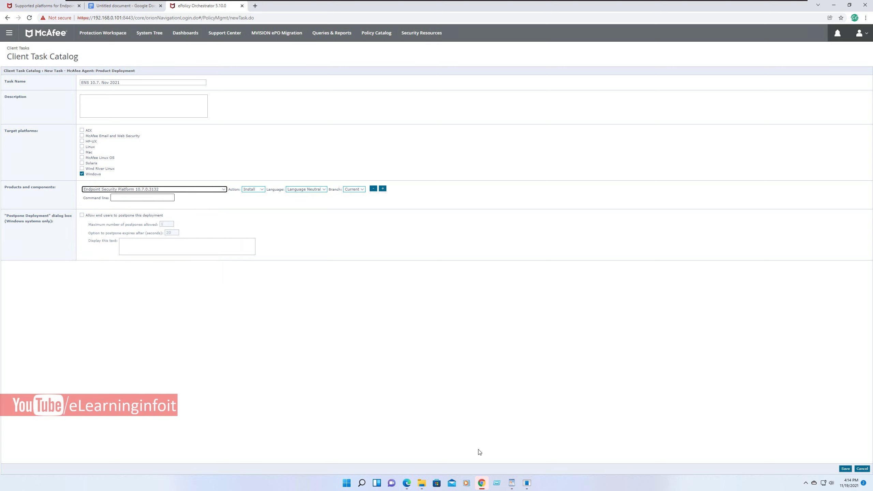
key("Tab")
key("alt+Down")
key("Return")
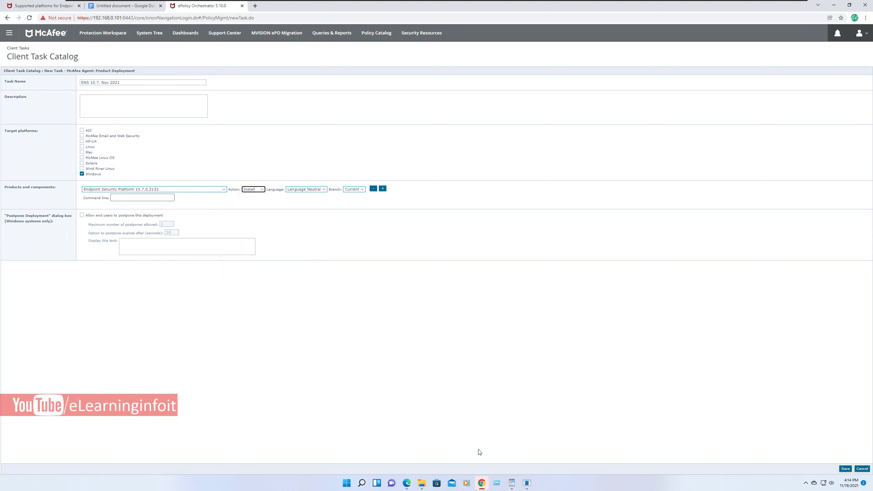
- Add three more product rows and set the second to Endpoint Security Threat Prevention 10.7.0.3210
key("Tab")
key("Tab")
key("Tab")
key("Tab")
key("Return")
key("Tab")
key("Tab")
key("Tab")
key("Tab")
key("Tab")
key("Return")
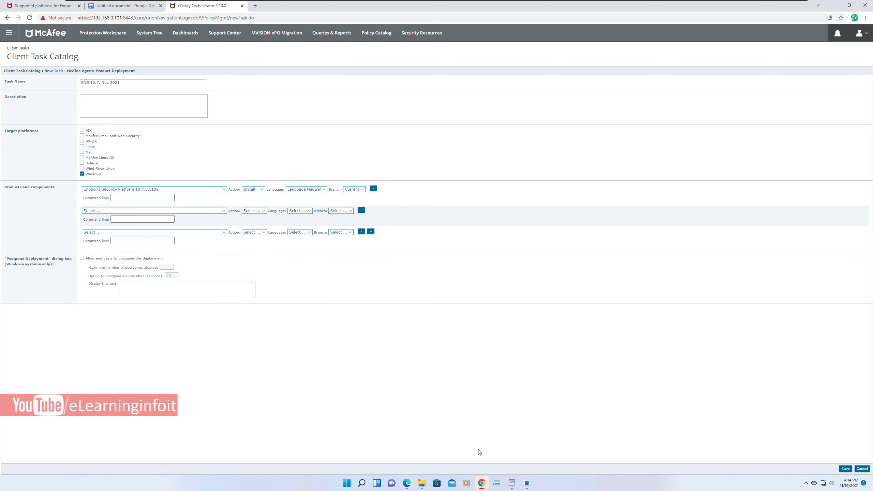
key("Tab")
key("Tab")
key("Tab")
key("Tab")
key("Tab")
key("Return")
key("alt+Down")
key("Down")
key("Down")
key("Down")
key("Down")
key("Down")
key("Down")
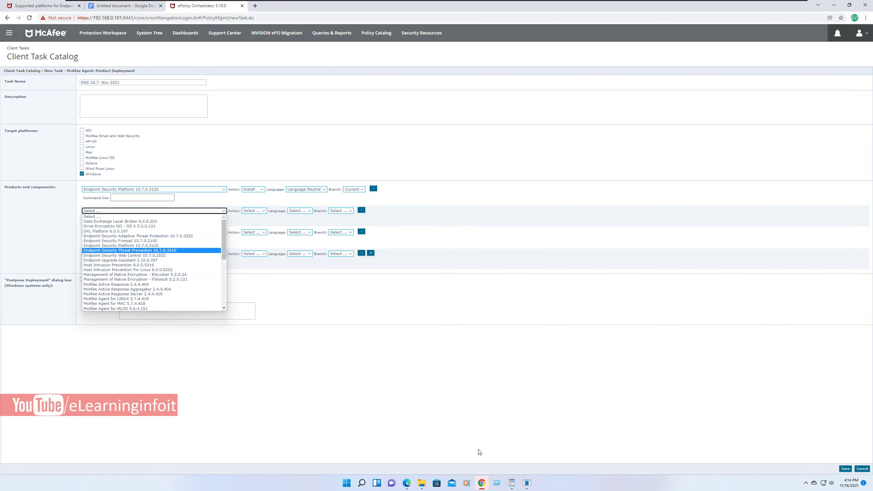
key("Down")
key("Return")
- Set row three to Web Control 10.7.0.2532 and row four to Firewall 10.7.0.2100
key("Tab")
key("Tab")
key("Tab")
key("Tab")
key("Tab")
key("Tab")
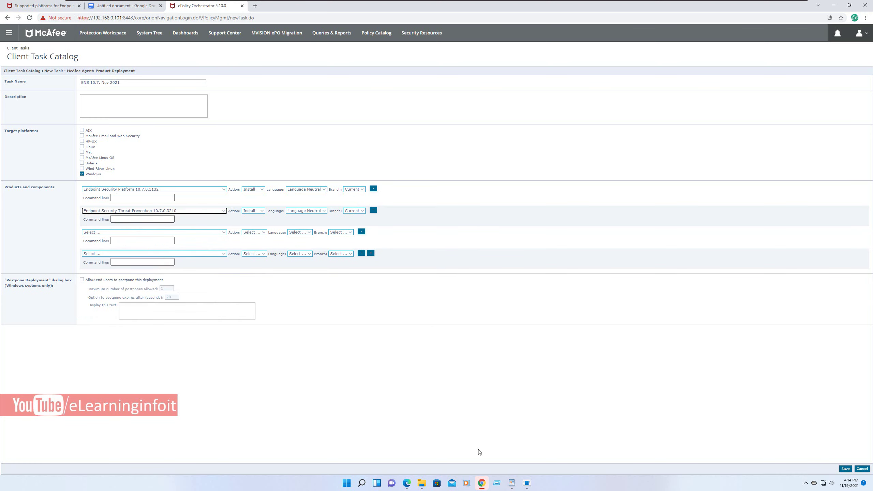
key("alt+Down")
key("Down")
key("Down")
key("Down")
key("Down")
key("Down")
key("Down")
key("Down")
key("Down")
key("Down")
key("Up")
key("Up")
key("Down")
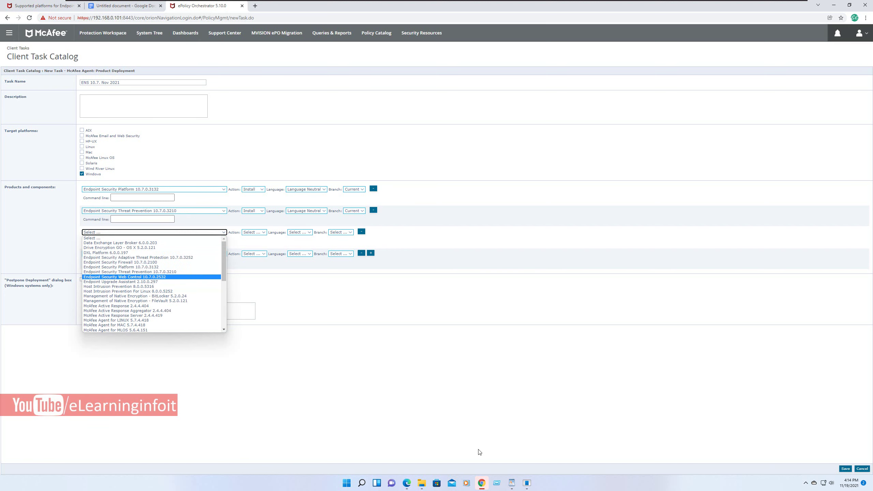
key("Return")
key("Tab")
key("Tab")
key("Tab")
key("Tab")
key("Tab")
key("Tab")
key("alt+Down")
key("Down")
key("Down")
key("Down")
key("Down")
key("Down")
key("Down")
key("Down")
key("Down")
key("Down")
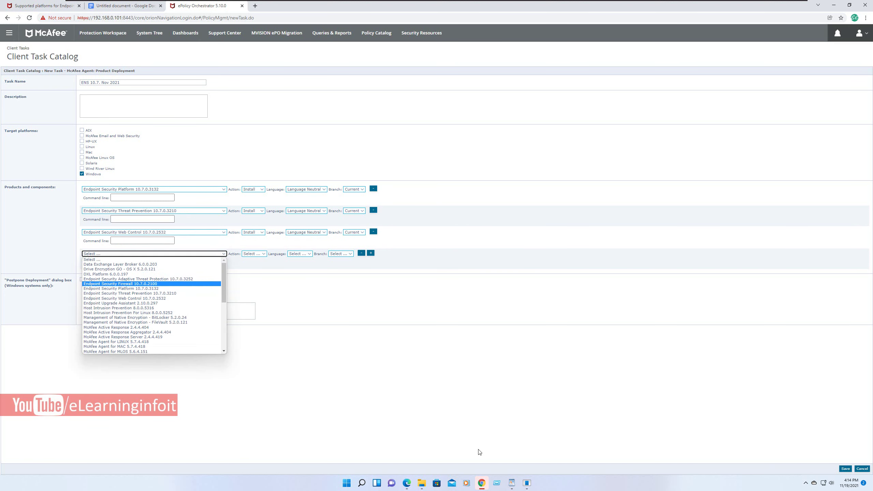
key("Down")
key("Up")
key("Up")
key("Up")
key("Up")
key("Up")
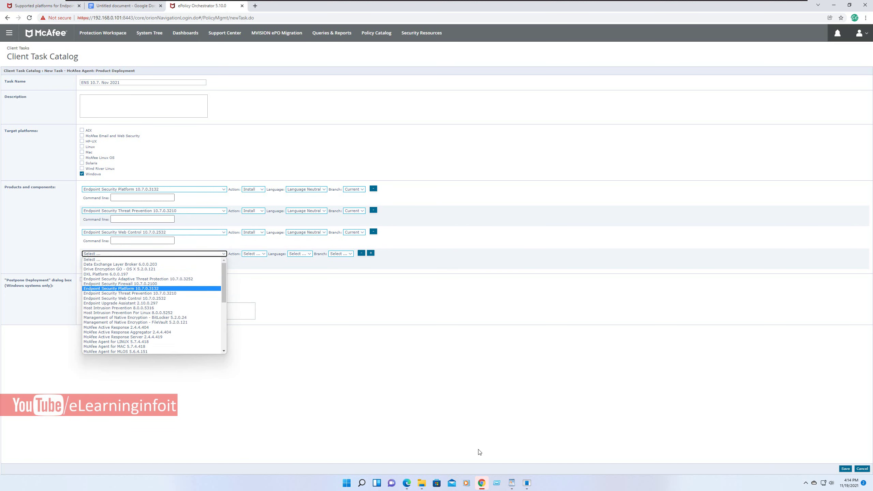
key("Return")
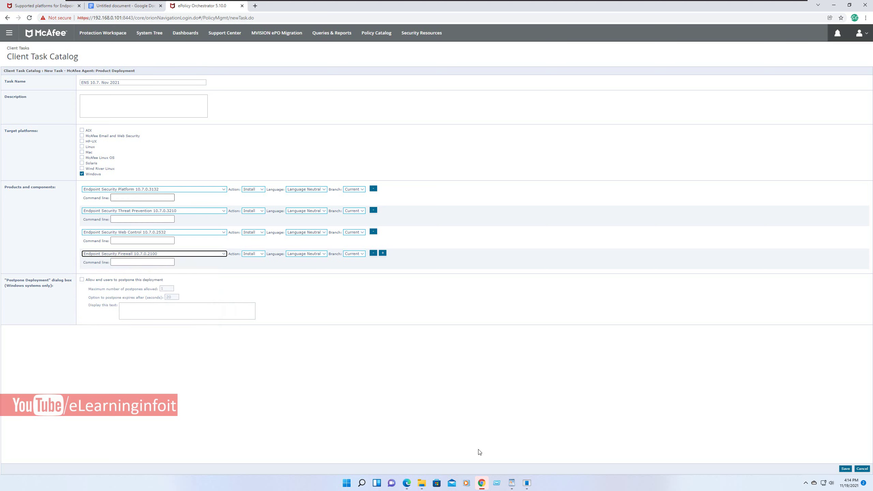
- Double-check the first product row and save the ENS 10.7 deployment task
key("shift+Tab")
key("shift+Tab")
key("shift+Tab")
key("shift+Tab")
key("shift+Tab")
key("shift+Tab")
key("shift+Tab")
key("shift+Tab")
key("shift+Tab")
key("shift+Tab")
key("shift+Tab")
key("shift+Tab")
key("shift+Tab")
key("shift+Tab")
key("shift+Tab")
key("shift+Tab")
key("shift+Tab")
key("shift+Tab")
key("alt+Down")
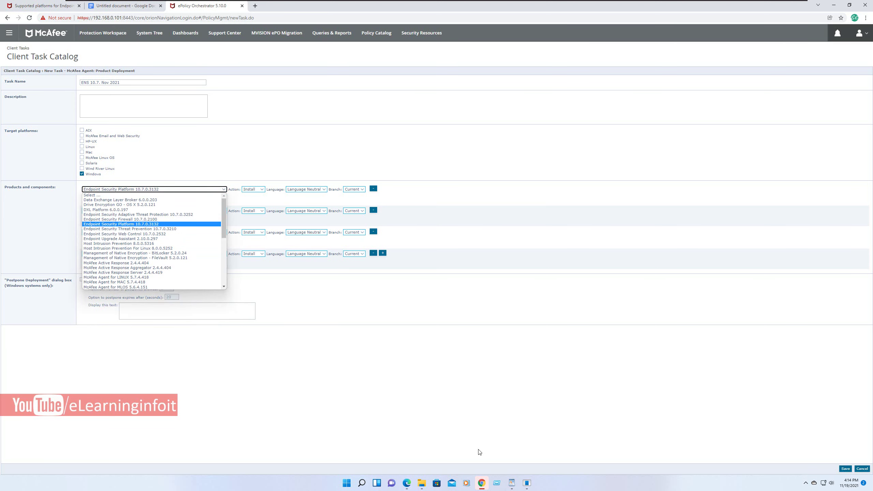
key("Escape")
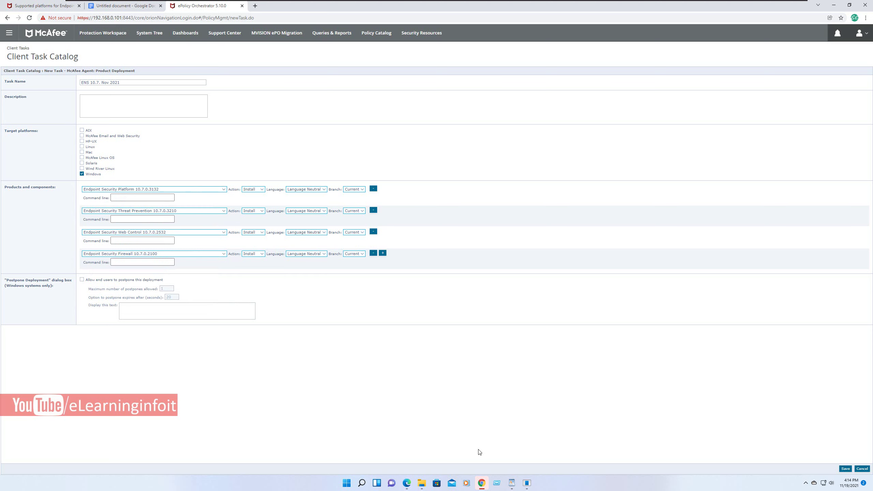
key("ctrl+a")
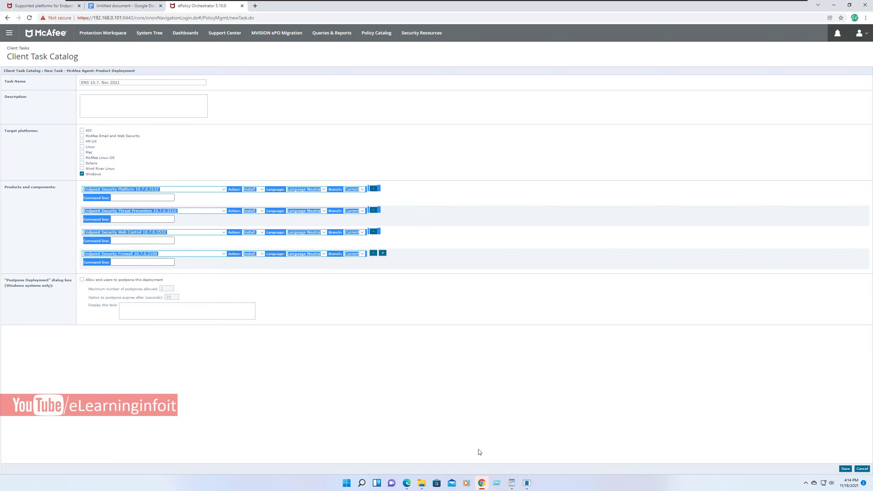
left_click(480, 453)
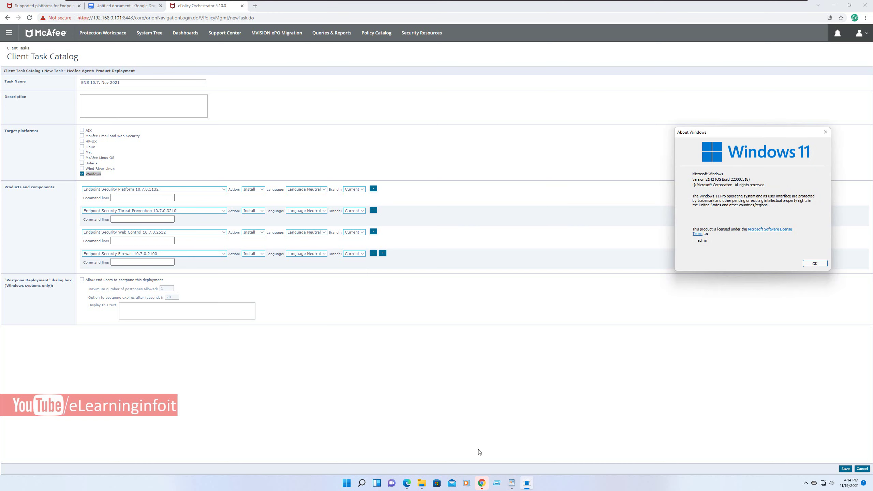
key("Return")
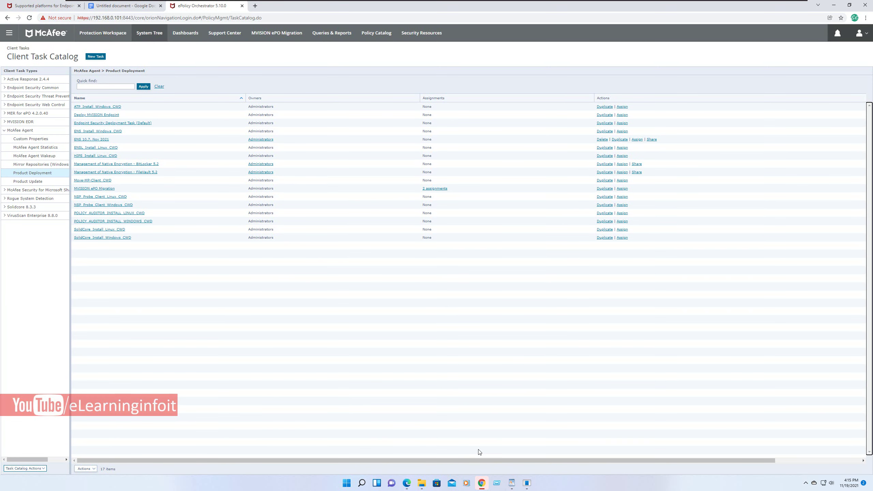
- In System Tree, show This Group and All Subgroups and send a wake-up call to WINDOWS-11
left_click(149, 32)
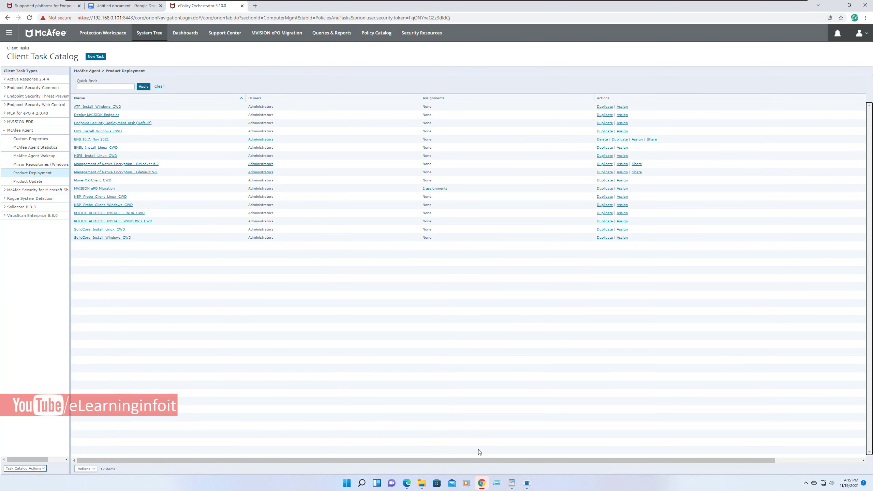
key("Down")
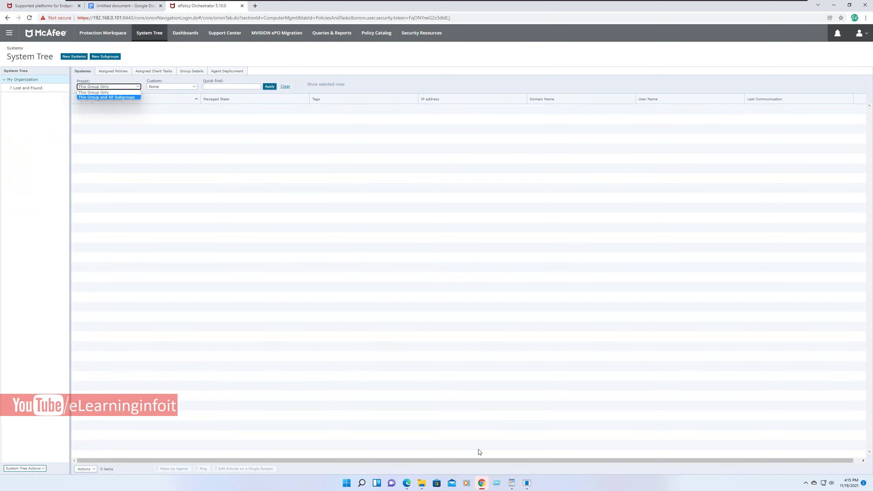
key("Return")
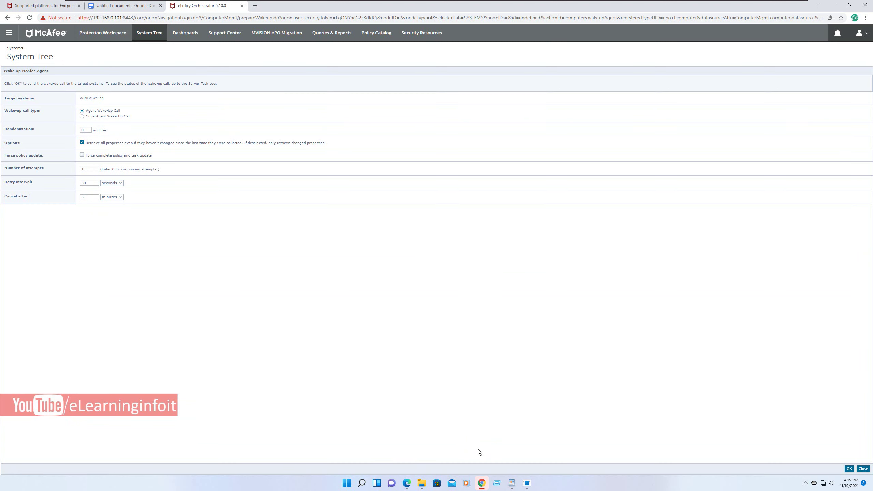
key("Return")
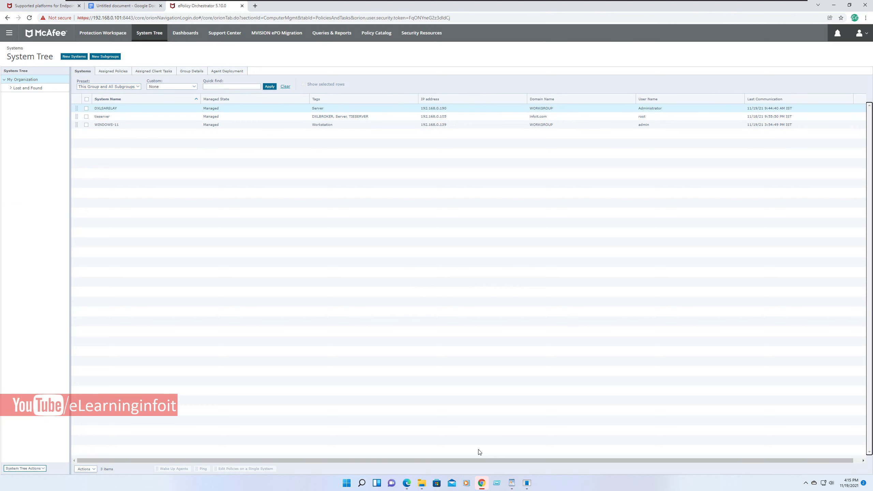
- Delete the DXLSARELAY system via Actions > Directory Management > Delete
left_click(85, 468)
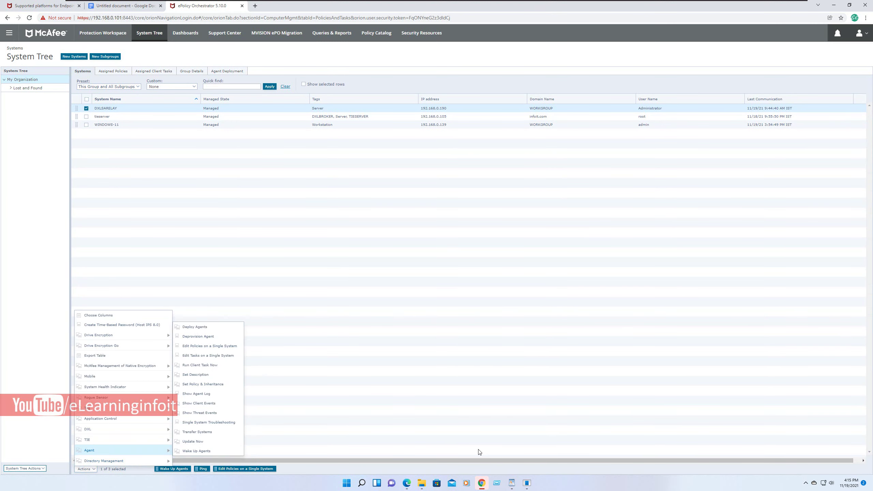
mouse_move(103, 461)
left_click(188, 395)
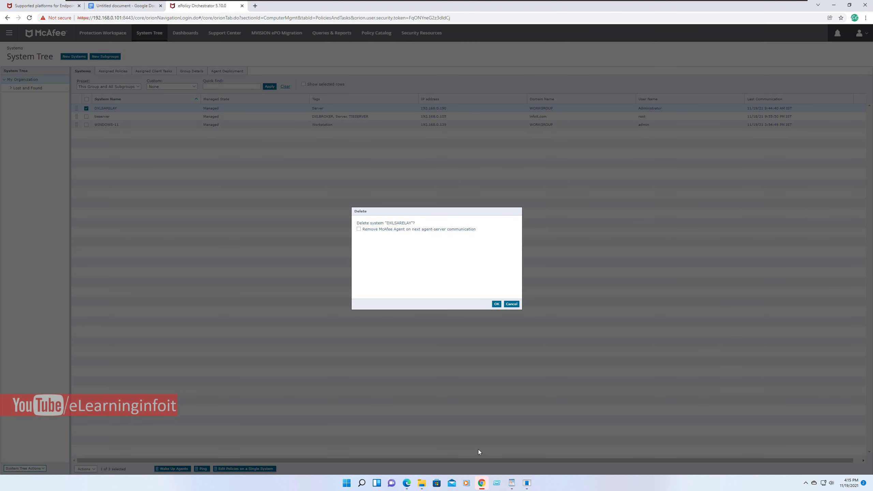
key("Return")
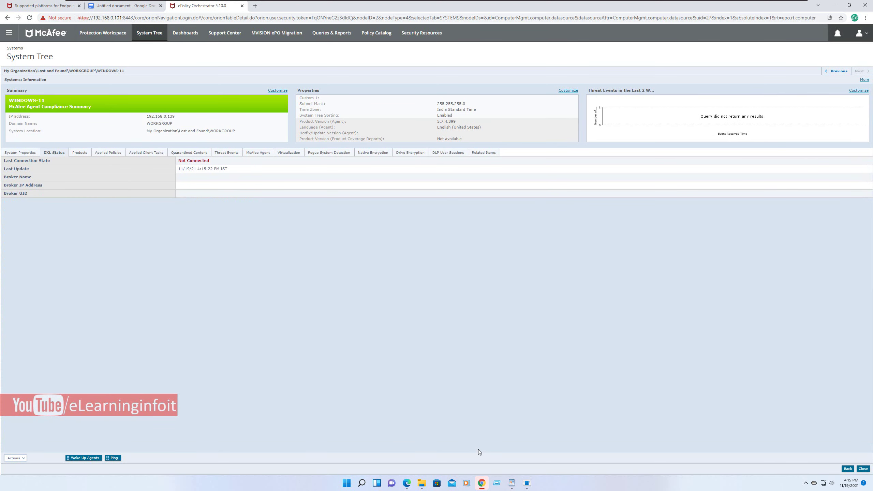
- Look over the actions available for WINDOWS-11 without choosing one
left_click(16, 458)
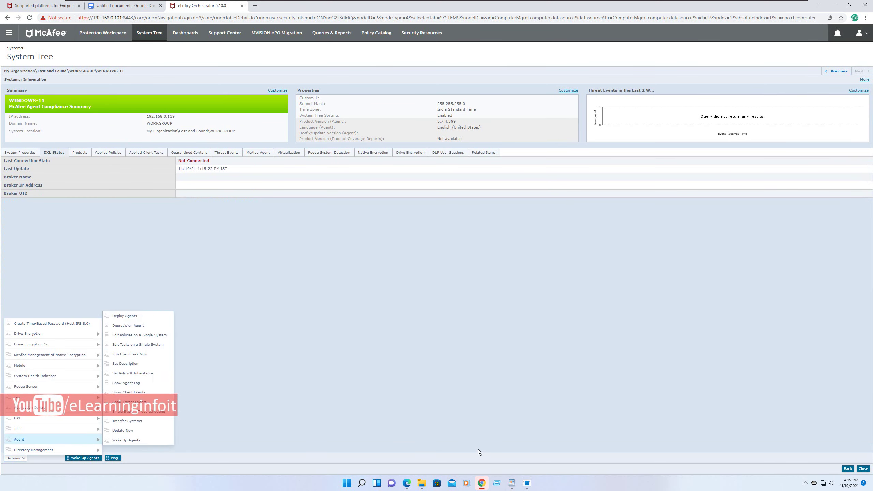
mouse_move(35, 376)
left_click(480, 451)
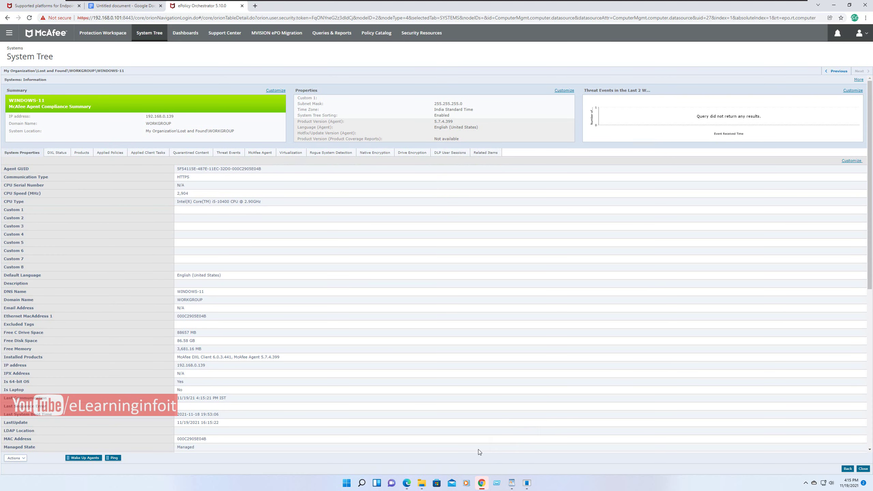
- Back in the Google Docs notes, start a new line after the Task line below the KB note
key("ctrl+shift+Tab")
key("Down")
key("Down")
key("Down")
key("End")
key("Return")
- Type the note 'Tie server is not up now', fixing typos, then go back to ePolicy Orchestrator
type("Time")
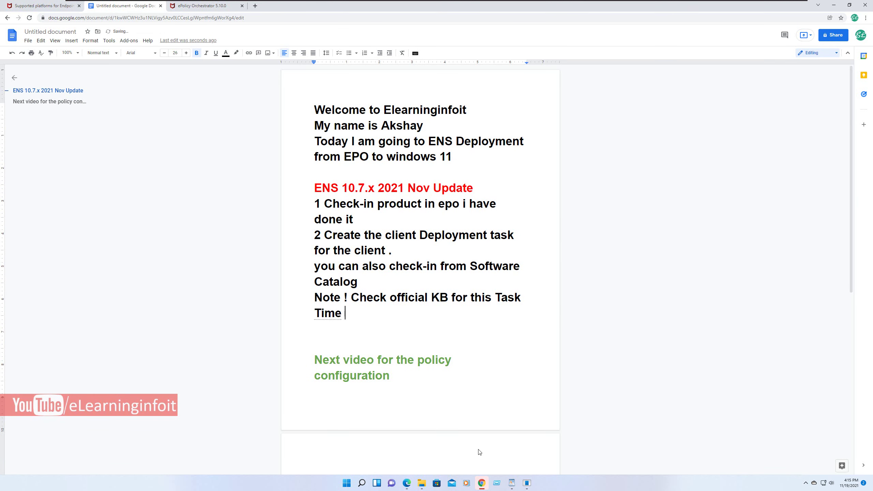
key("BackSpace")
key("BackSpace")
key("BackSpace")
type("e server is  oj")
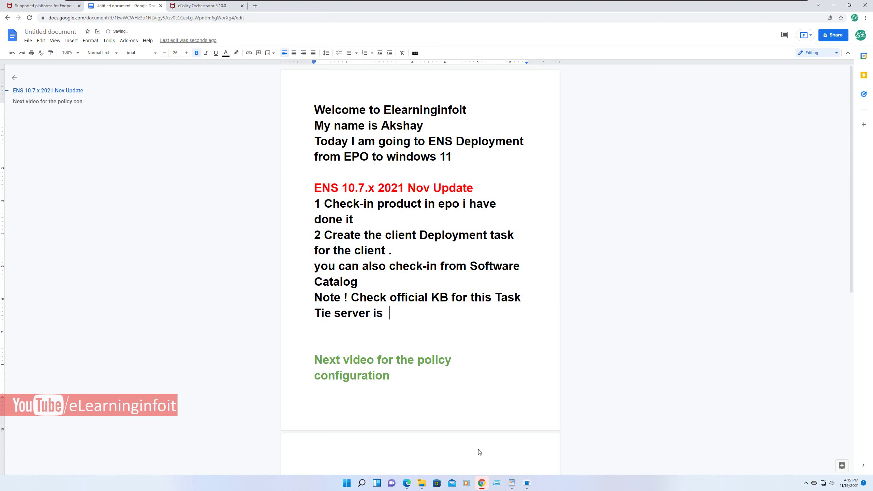
key("BackSpace")
key("BackSpace")
key("BackSpace")
type("noty")
key("BackSpace")
type("up nm")
key("BackSpace")
type("ow")
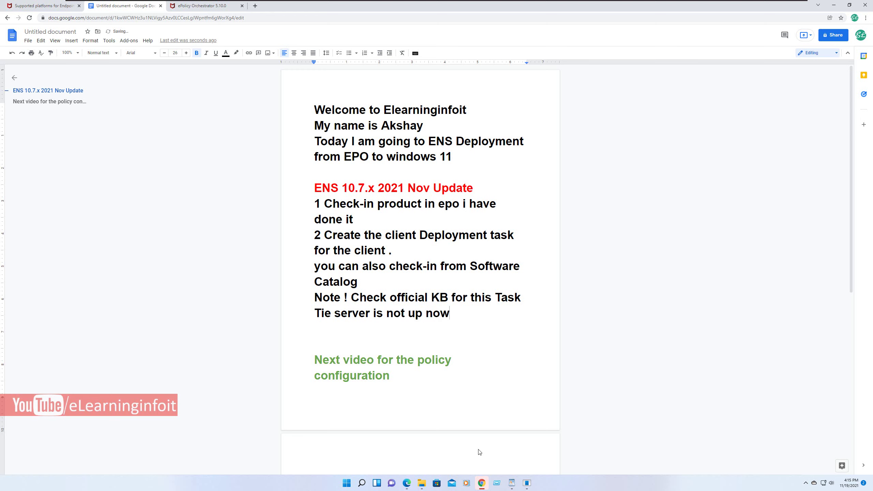
key("Return")
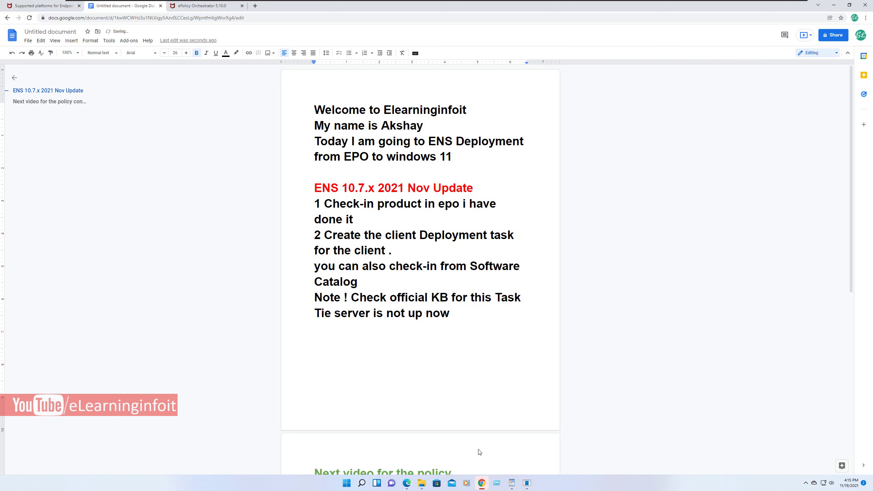
key("BackSpace")
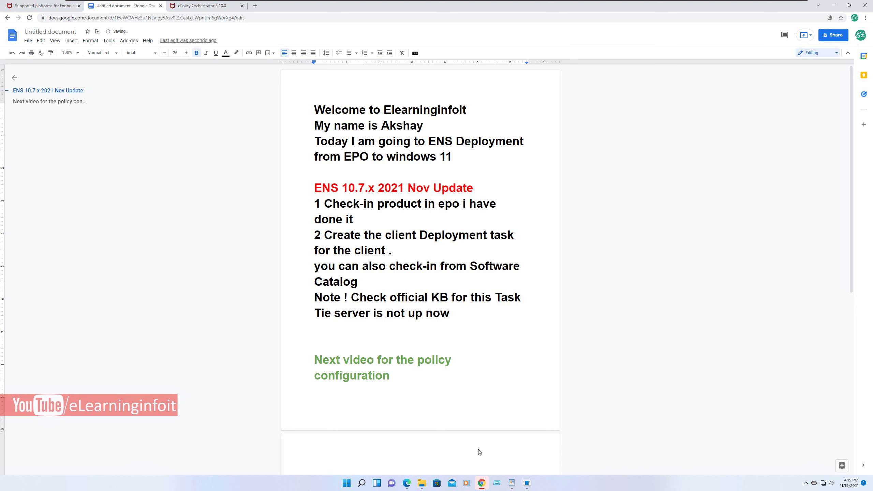
key("ctrl+Tab")
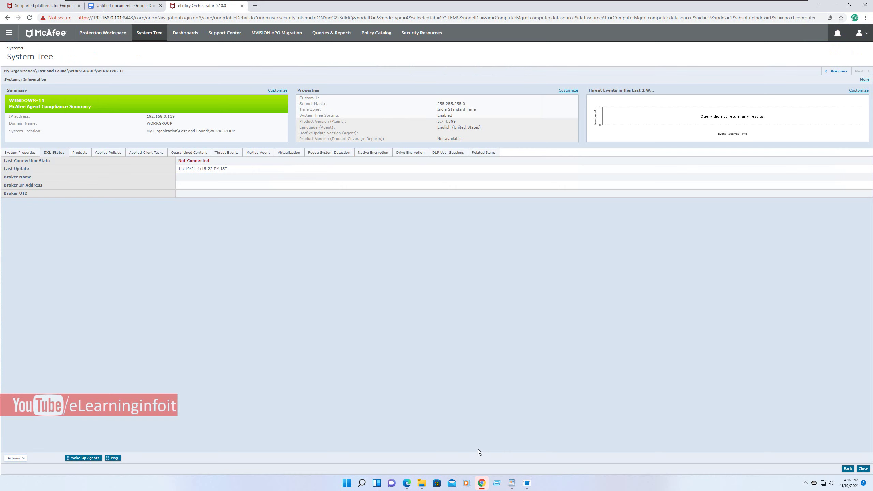
- Open the system's actions list, then return to the System Tree list of managed systems
key("Return")
key("Up")
key("Up")
key("Up")
key("Up")
key("Up")
key("Up")
key("Up")
key("Up")
key("Up")
key("Up")
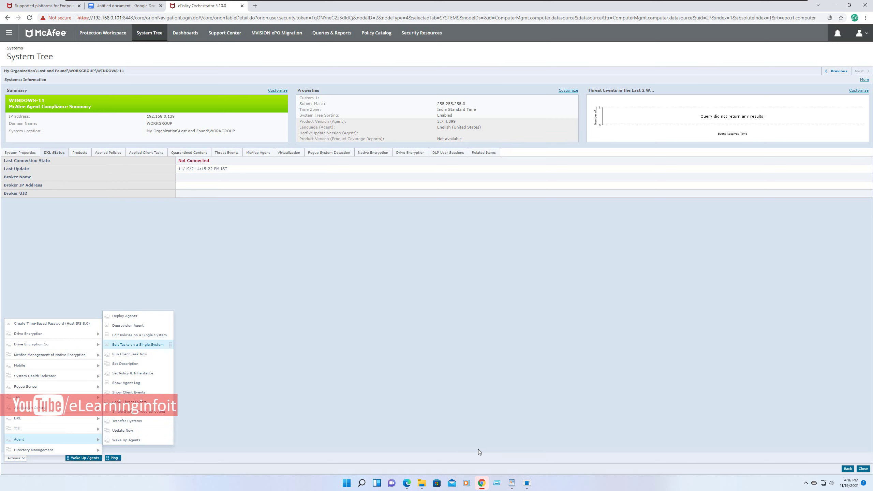
key("Return")
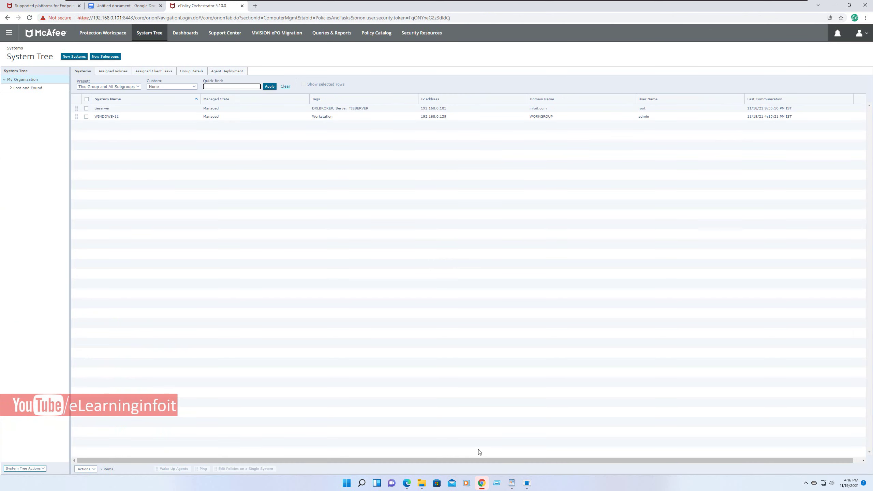
- For WINDOWS-11, choose Actions > Agent > Edit Tasks on a Single System
key("Tab")
key("Return")
key("Up")
key("Up")
key("Right")
key("Up")
key("Up")
key("Up")
key("Up")
key("Up")
key("Up")
key("Up")
key("Up")
key("Up")
key("Up")
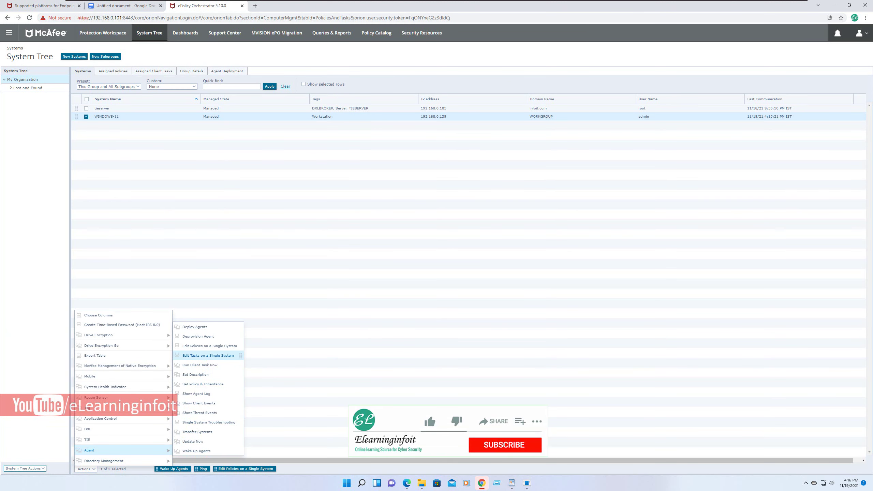
key("Return")
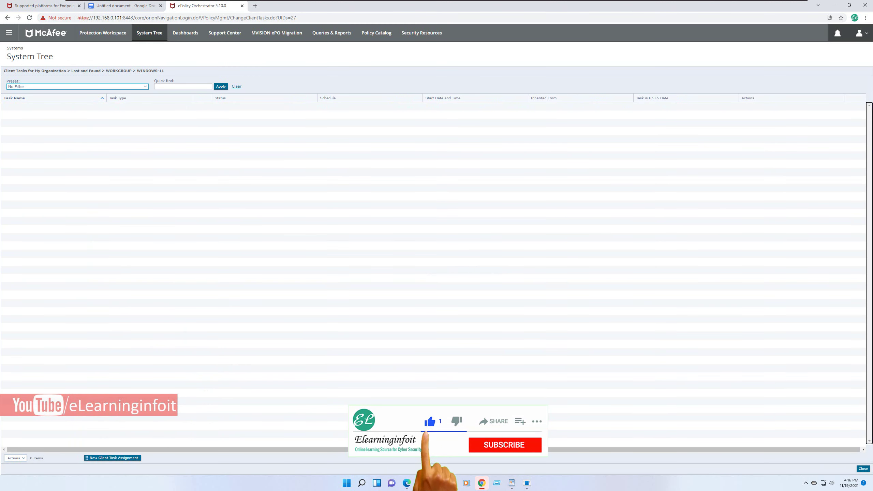
- Set the WINDOWS-11 ENS 10.7, Nov 2021 deployment task's schedule type to Run immediately
left_click_drag(137, 71, 165, 71)
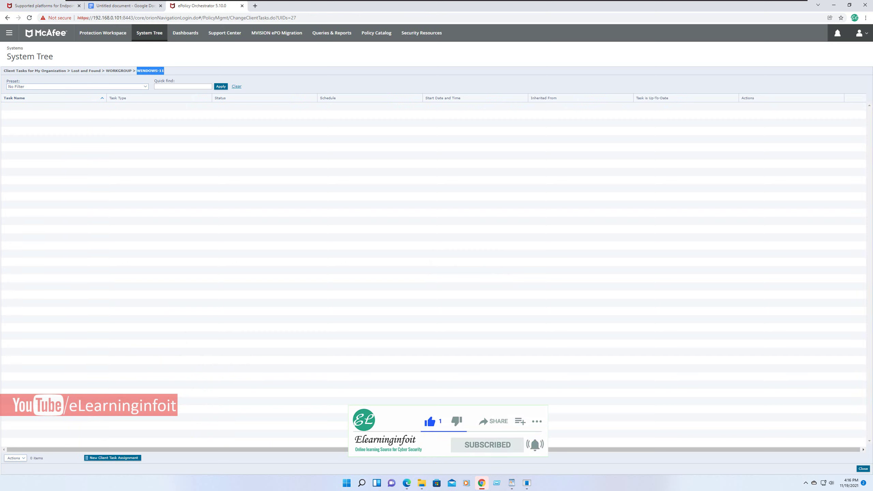
left_click(479, 450)
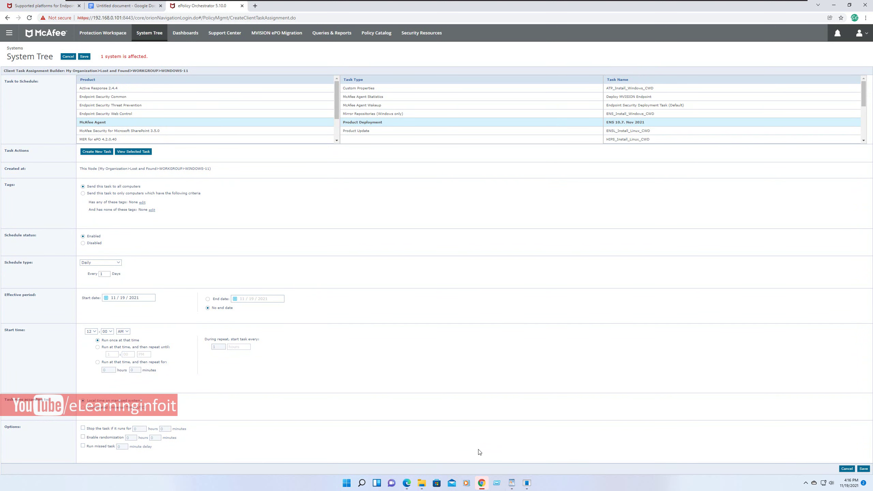
key("alt+Down")
key("Down")
key("Down")
key("Down")
key("Up")
key("Escape")
key("r")
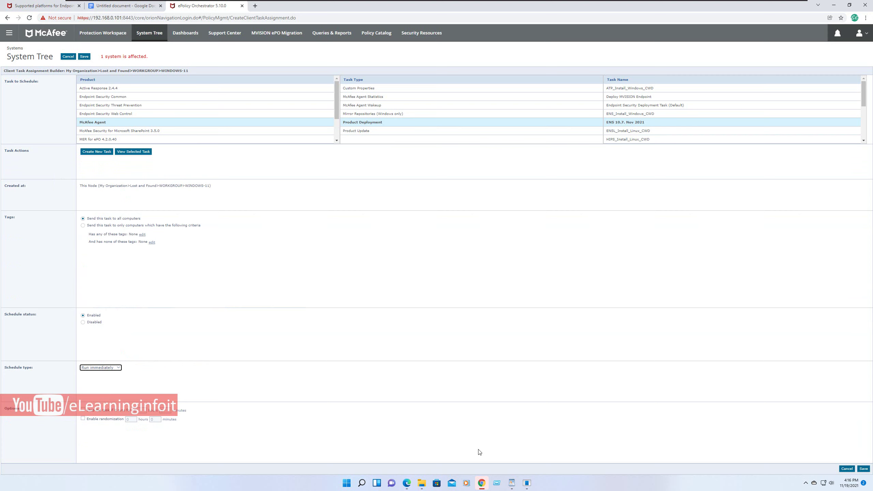
- Turn on the maximum run-time limit and pass through its hours and minutes fields
key("Tab")
key("space")
key("Tab")
left_click(480, 452)
key("Tab")
left_click(480, 452)
- Highlight the word 'tags' in the tag criteria and switch to the notes document
key("shift+Right")
key("shift+Right")
key("shift+Right")
left_click(479, 453)
key("shift+Left")
key("shift+Left")
key("shift+Left")
key("ctrl+shift+Tab")
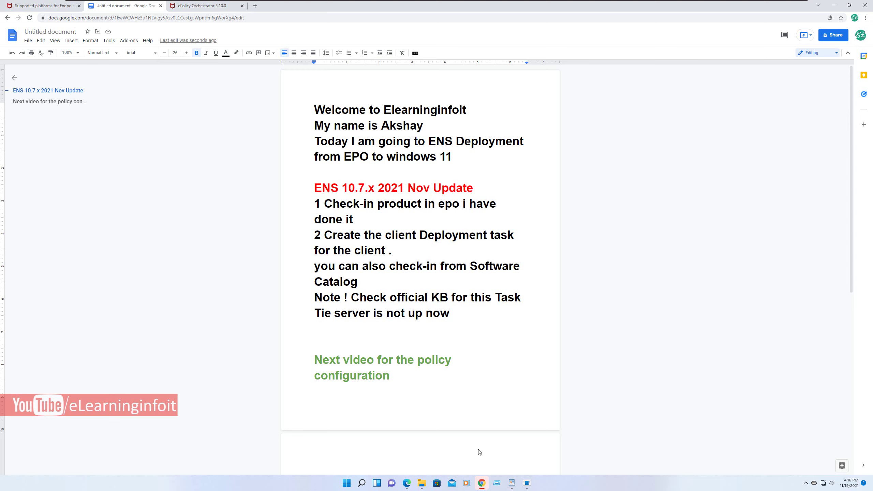
- Replace the blank line with the note 'If you want so add tags' and return to ePolicy Orchestrator
key("BackSpace")
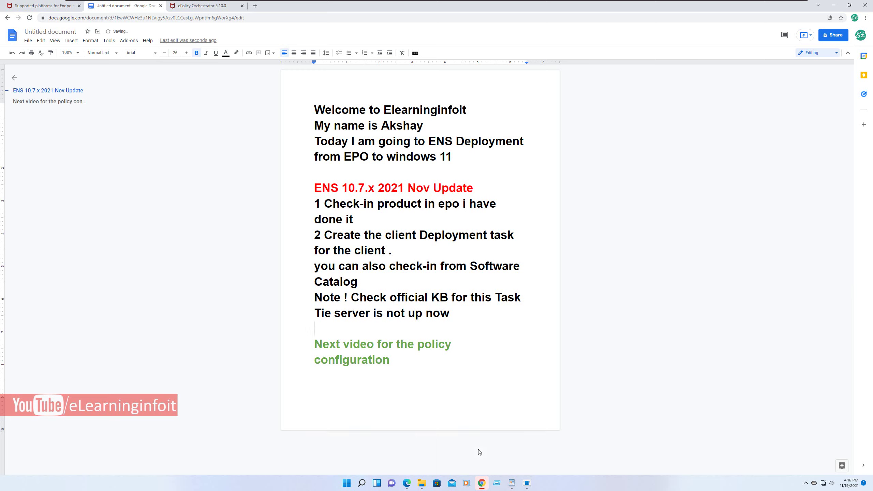
type("If you want so ")
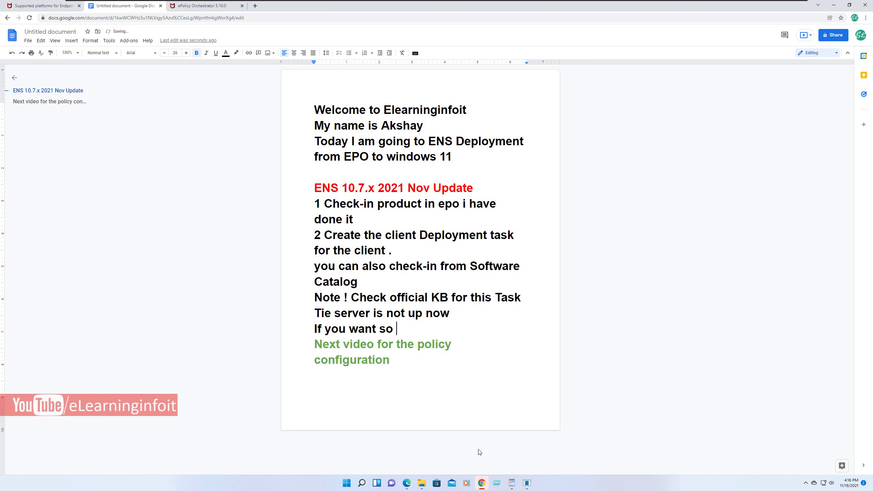
type("add tags")
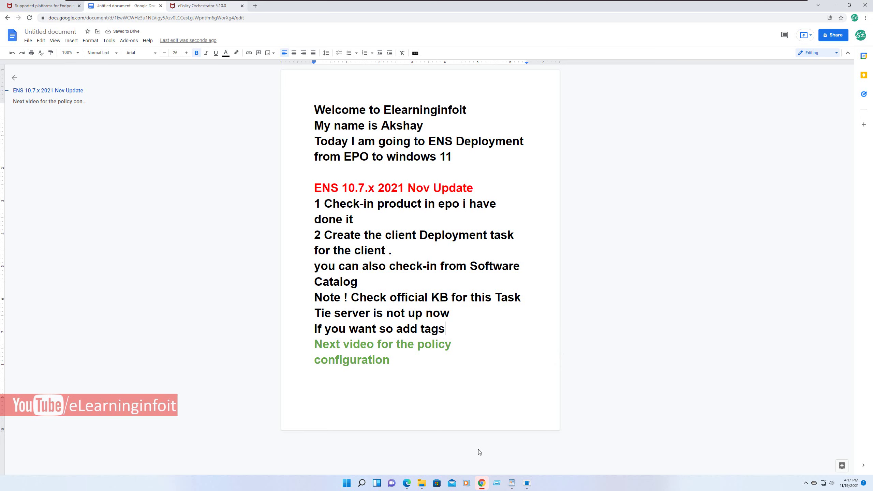
key("ctrl+Tab")
left_click(480, 452)
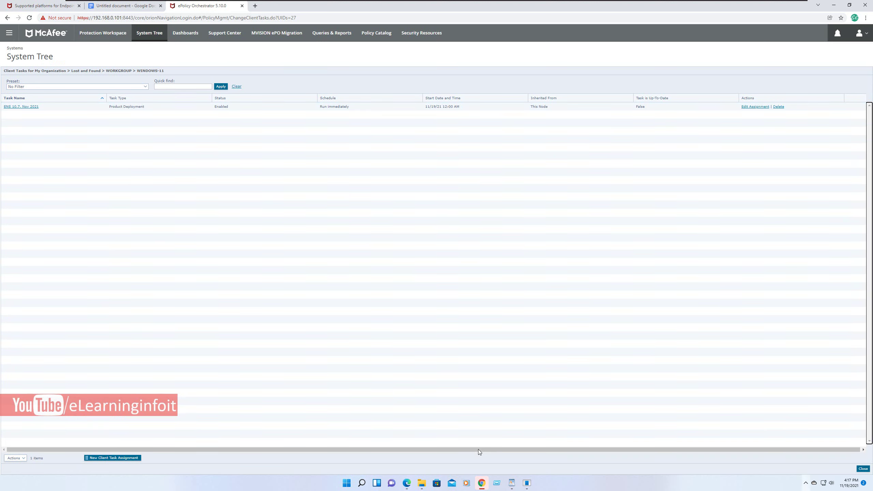
- Open the McAfee Agent Monitor from the tray, enlarge it to read the log, then return to the notes
key("super+b")
key("Return")
key("shift+F10")
key("Up")
key("Up")
key("Return")
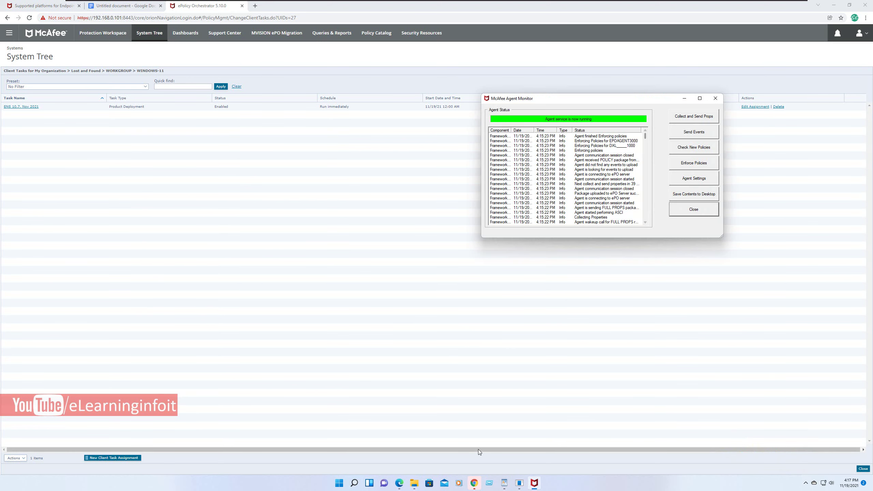
left_click_drag(543, 290, 731, 459)
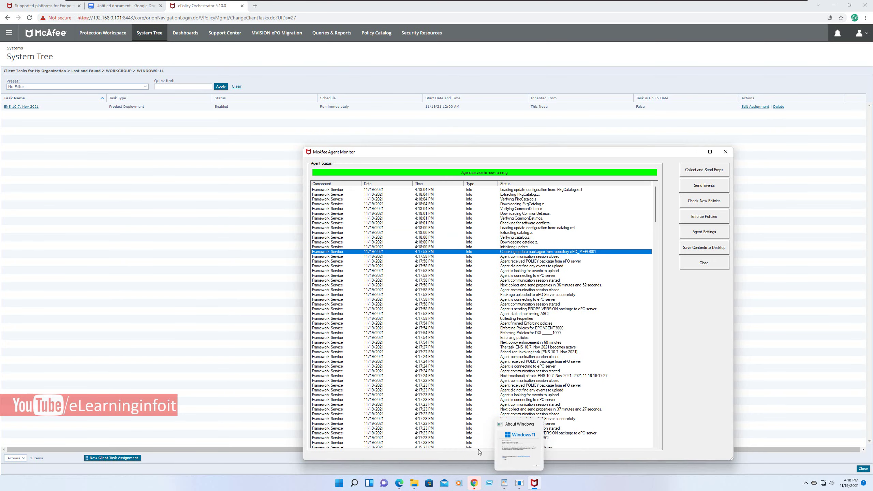
key("alt+Tab")
key("ctrl+2")
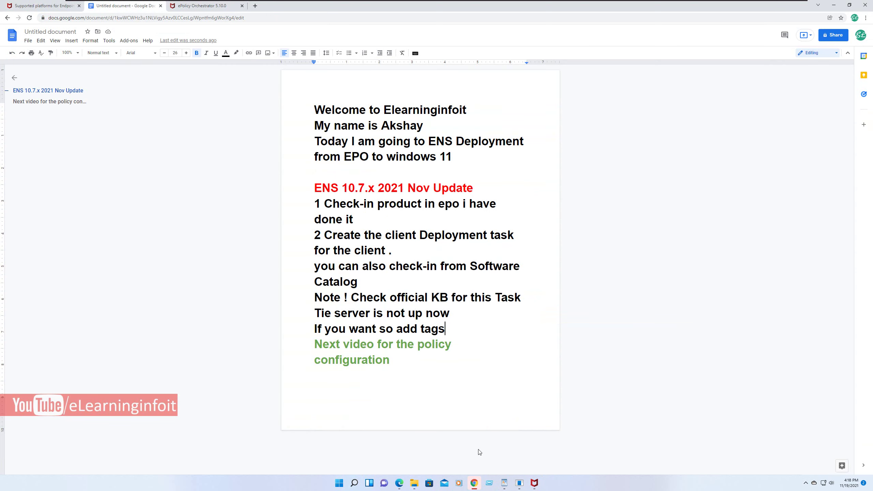
- Add the line 'It will take time 30 mints +' below the tags note
key("Return")
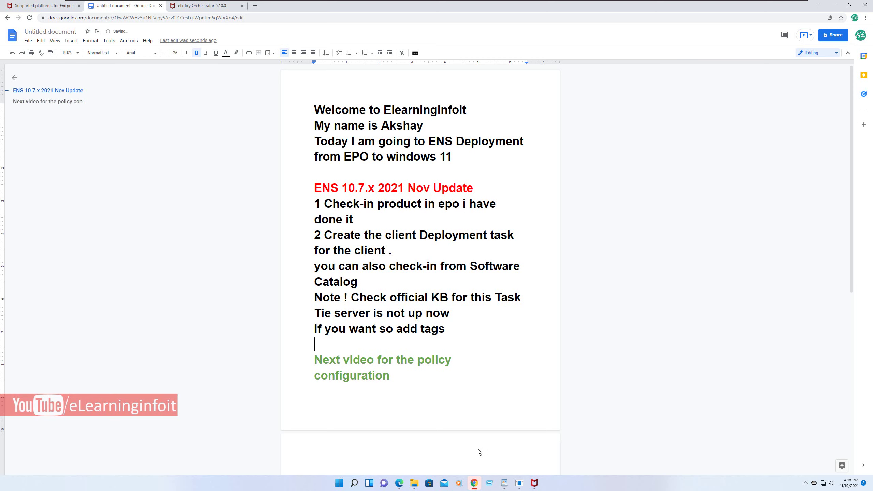
type("It will take ")
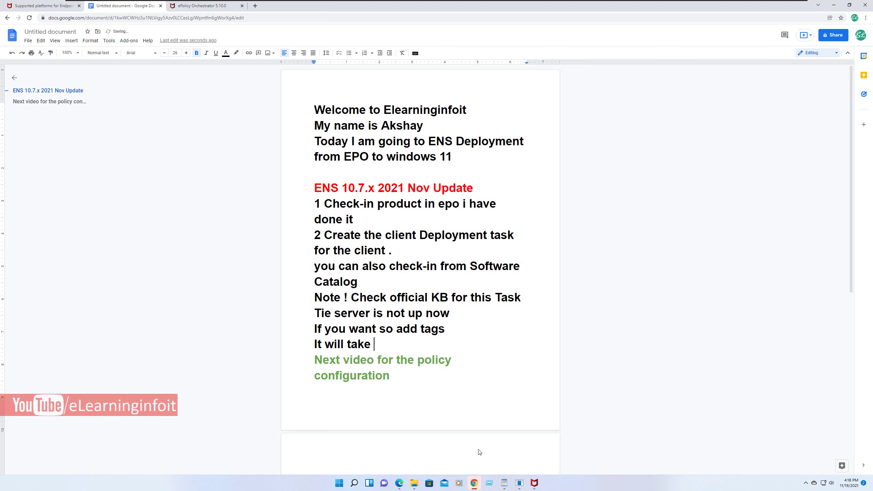
type("time")
key("shift+Home")
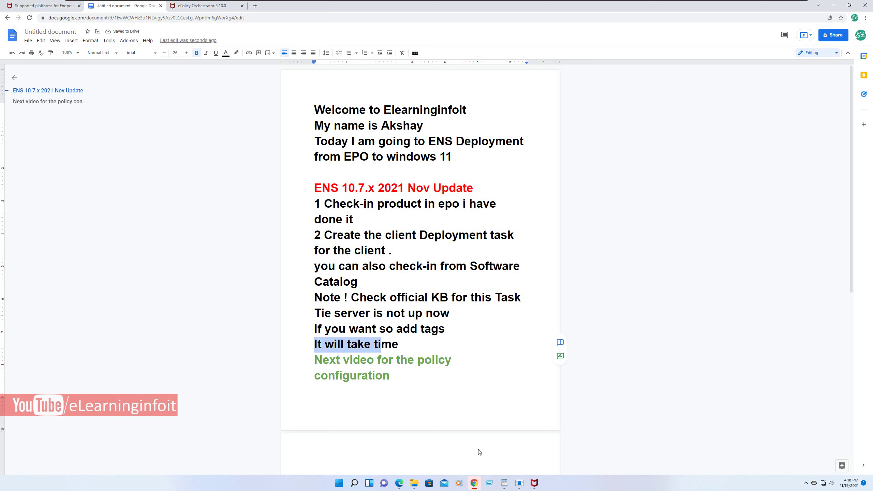
key("End")
type("3")
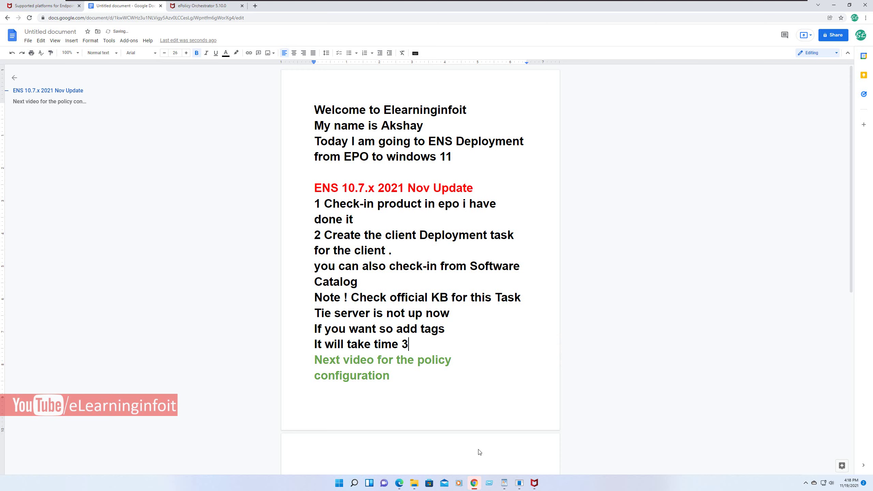
type("0 mints")
type("+")
- Minimize the Agent Monitor and add the note 'Will come back after done it' with a new line after
key("alt+Tab")
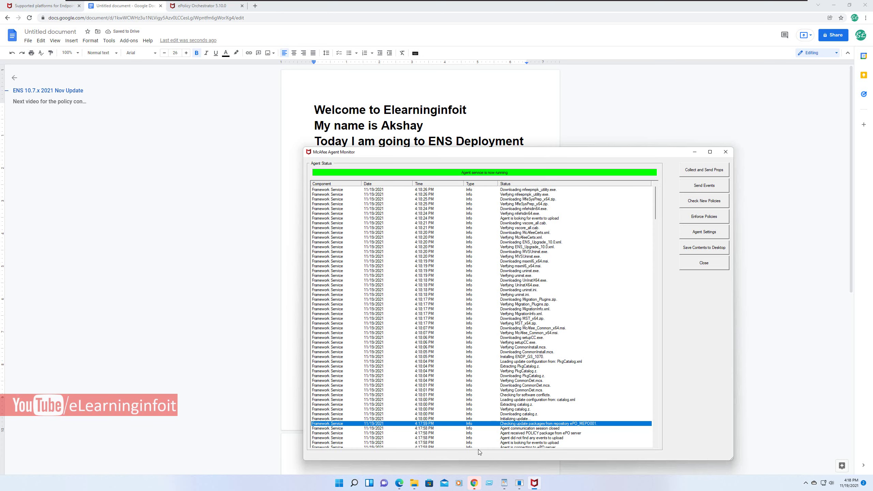
key("super+Down")
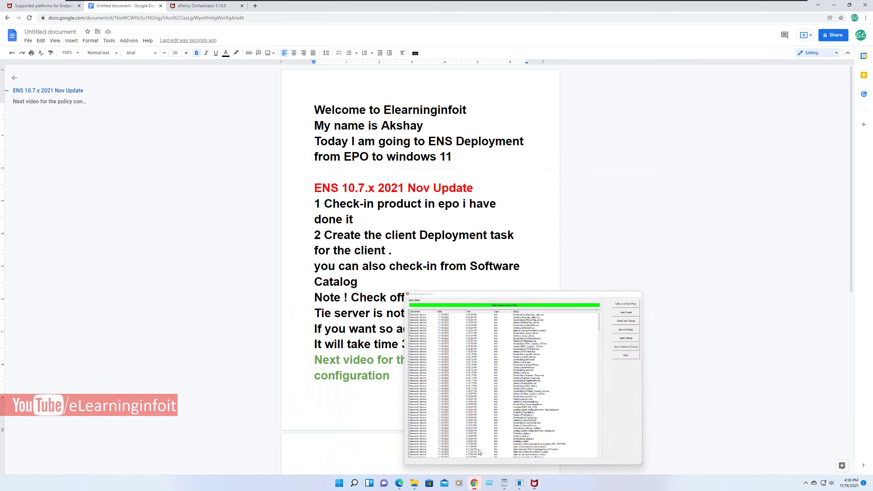
scroll(479, 451, "down", 6)
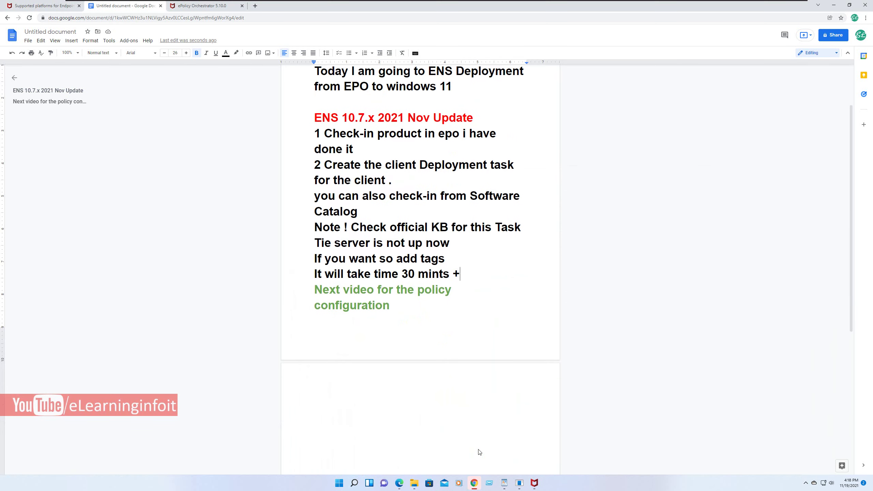
key("Return")
key("Return")
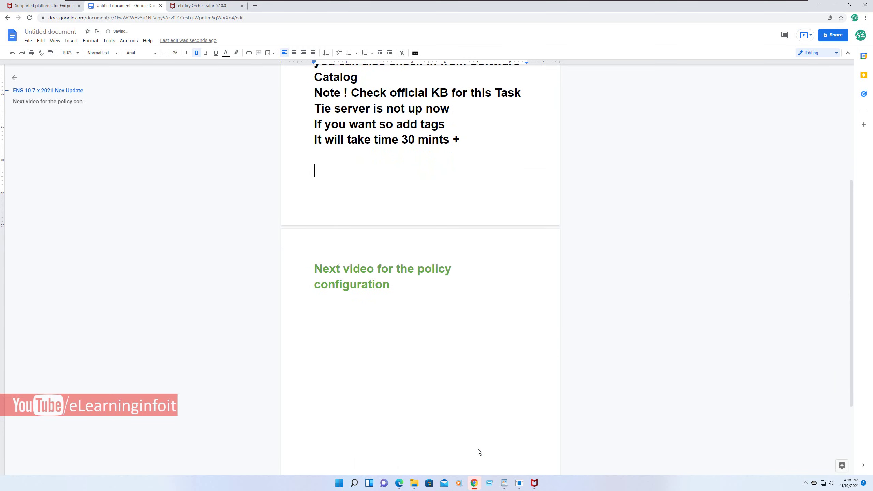
type("Will come back ")
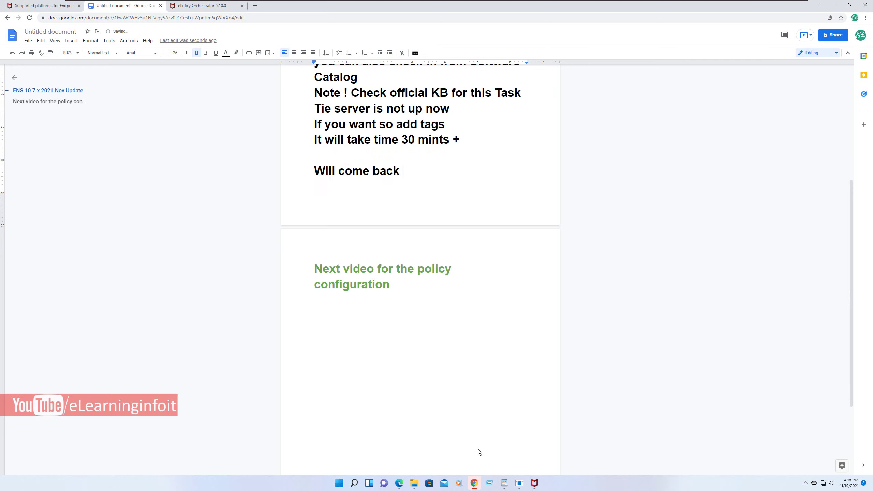
type("after donwe")
key("BackSpace")
key("BackSpace")
type("e it")
key("Return")
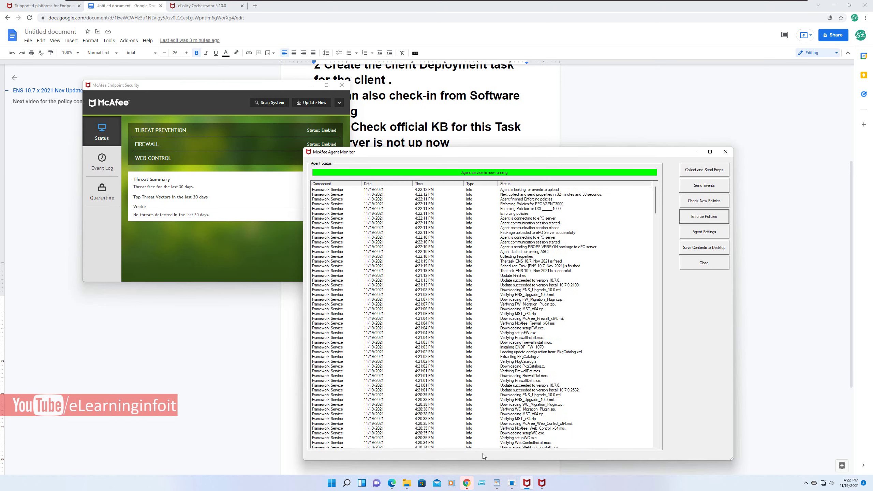
- Close the Endpoint Security window and run Enforce Policies from the McAfee tray icon's menu
left_click(342, 85)
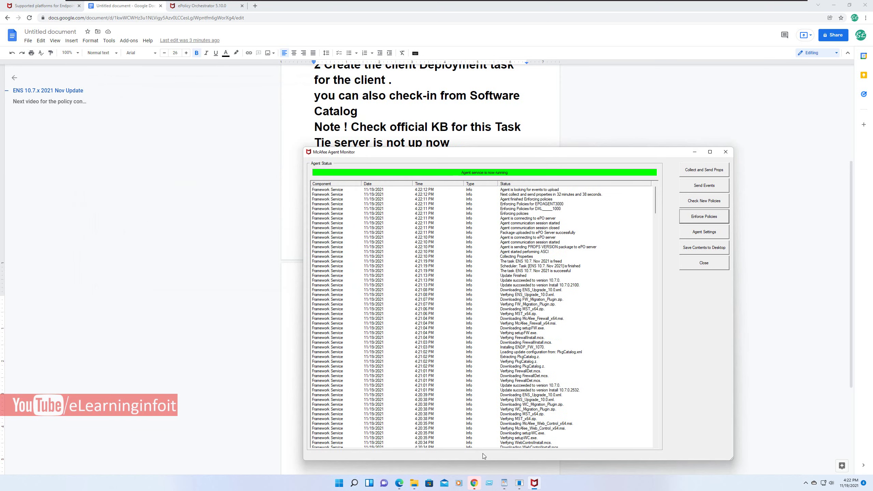
left_click(806, 483)
right_click(813, 463)
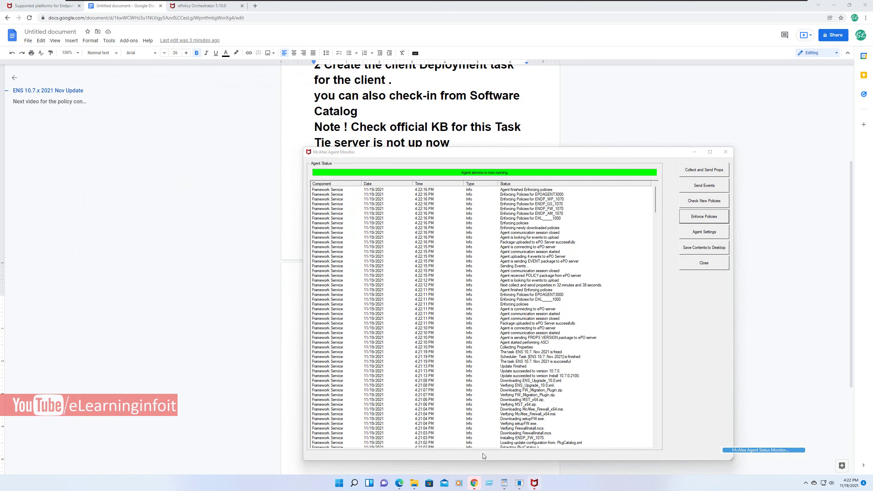
left_click(483, 456)
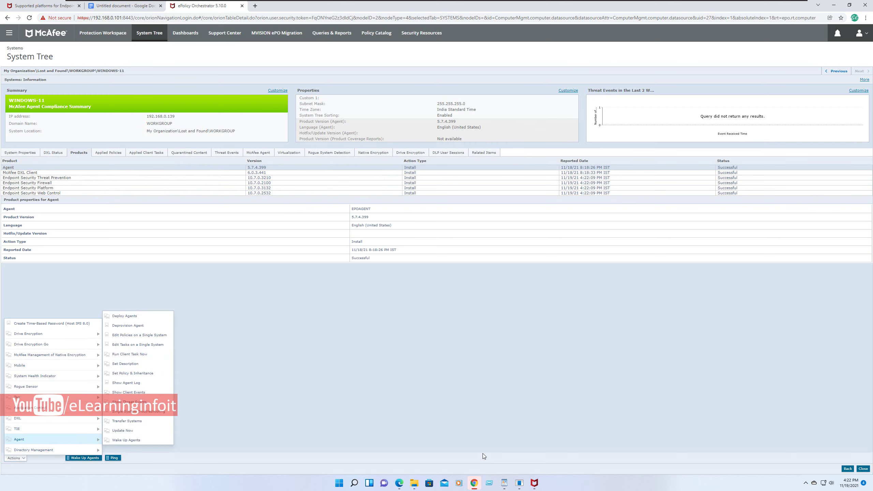
- Run Update Now on WINDOWS-11 with only AMCore Content Package and Exploit Prevention Content selected
key("Up")
key("Right")
key("Return")
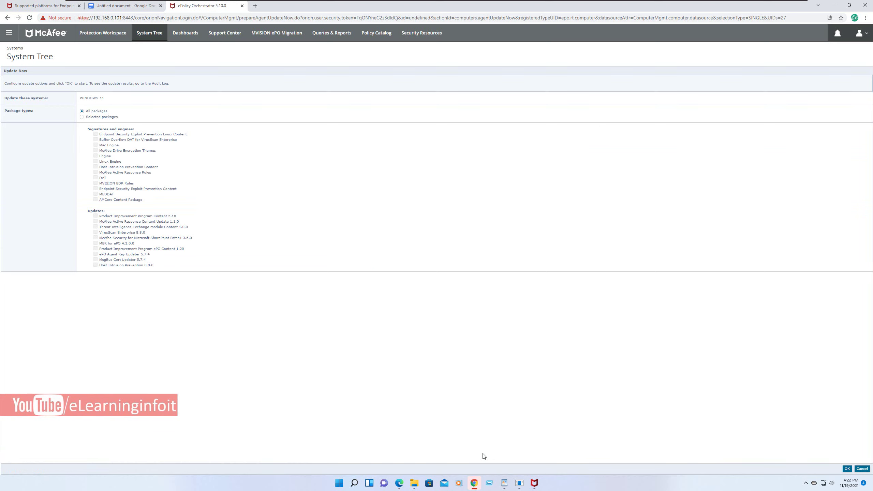
key("Down")
key("space")
key("shift+Tab")
key("shift+Tab")
key("space")
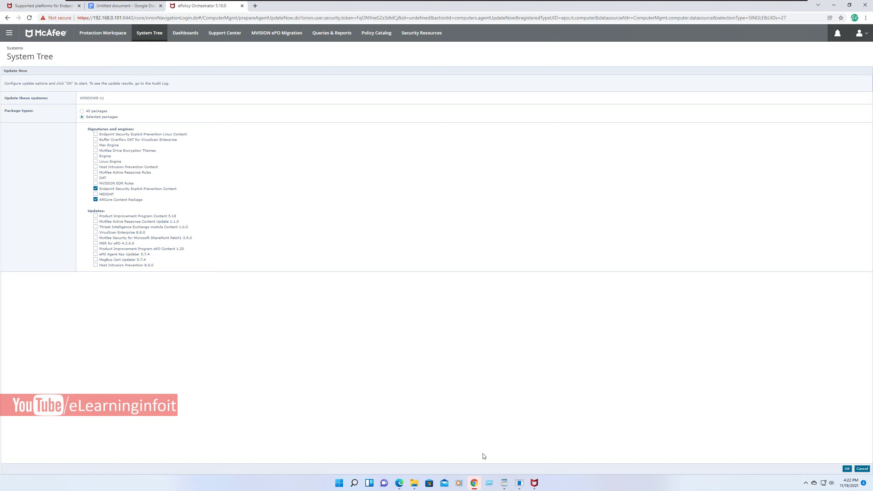
key("Return")
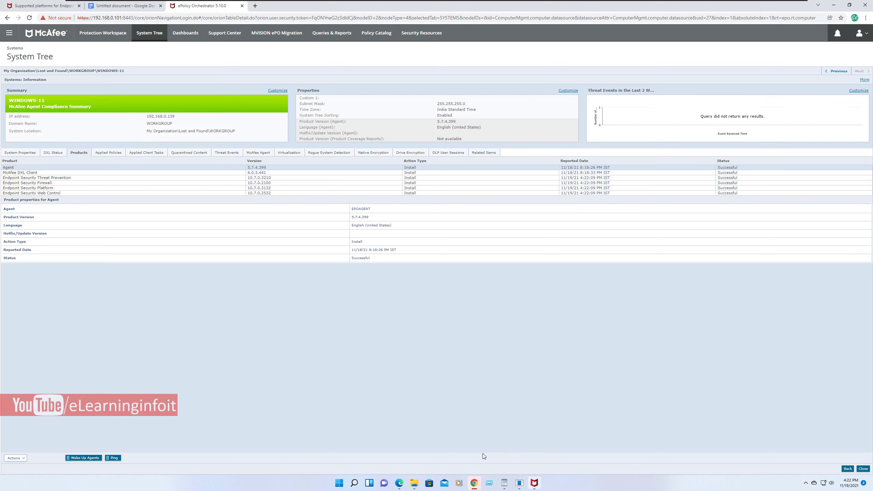
key("alt+Tab")
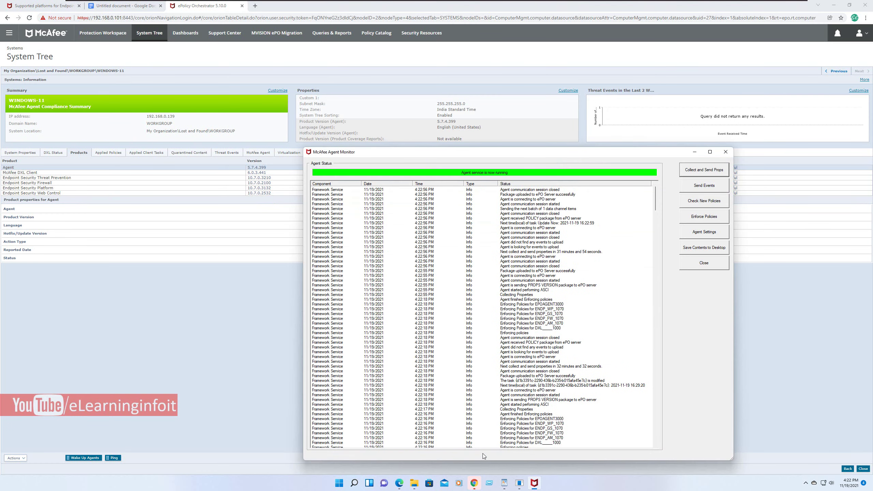
- Mark the Update Now scheduling entry in the Agent Monitor log, then go back to the notes document
key("Tab")
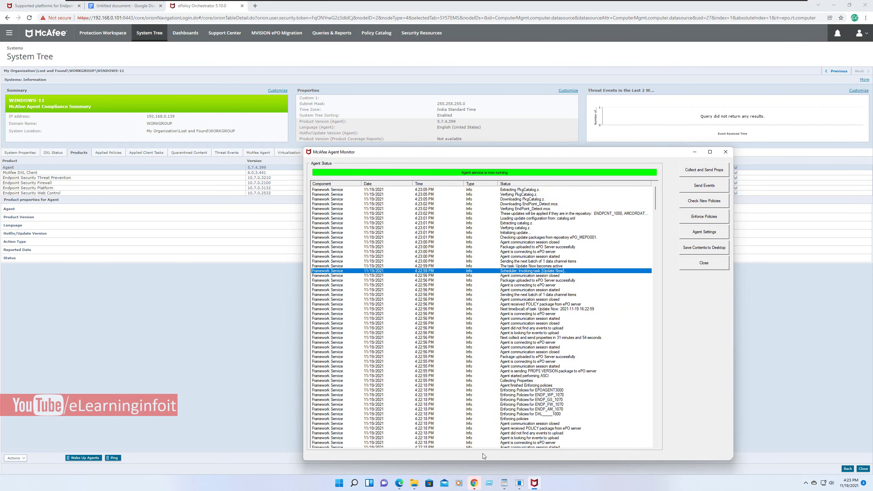
key("alt+Tab")
key("ctrl+shift+Tab")
- Type 'Installation is done now push the update from epo AMcore' on a new line
key("Left")
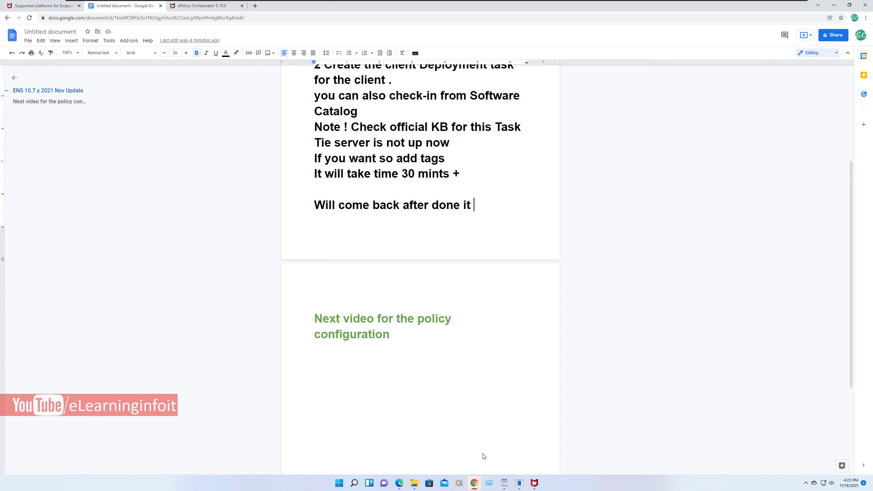
key("Return")
type("a")
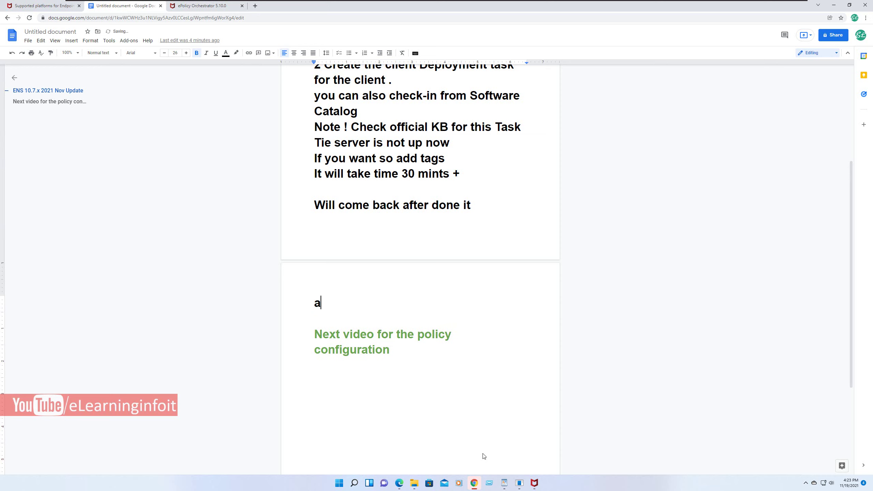
type("l")
key("BackSpace")
key("BackSpace")
type("Insy")
key("BackSpace")
key("BackSpace")
key("BackSpace")
key("BackSpace")
type("installation ")
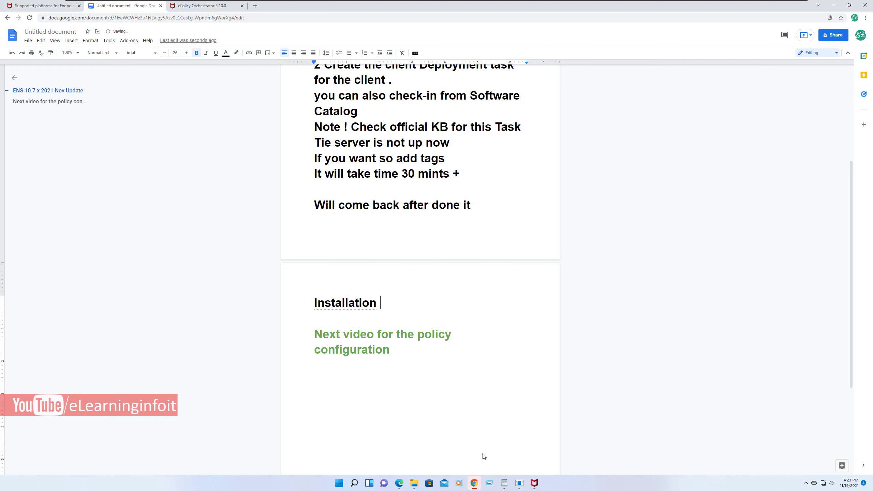
type("is donew")
key("BackSpace")
type("now ")
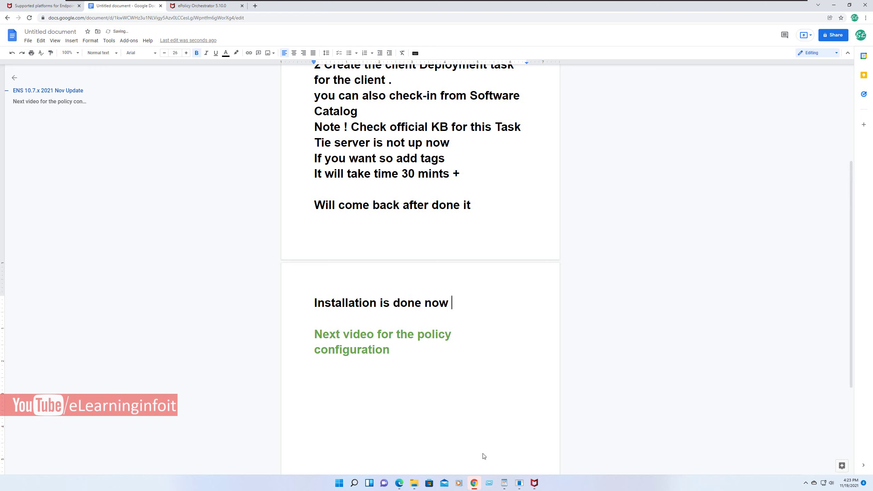
type("run the")
key("BackSpace")
key("BackSpace")
key("BackSpace")
key("BackSpace")
key("BackSpace")
key("BackSpace")
key("BackSpace")
key("BackSpace")
type("push the upda")
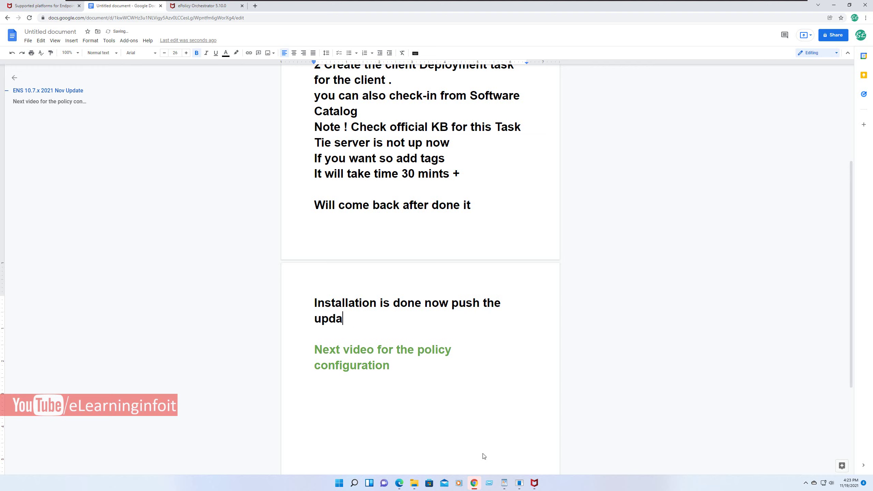
type("te from epo")
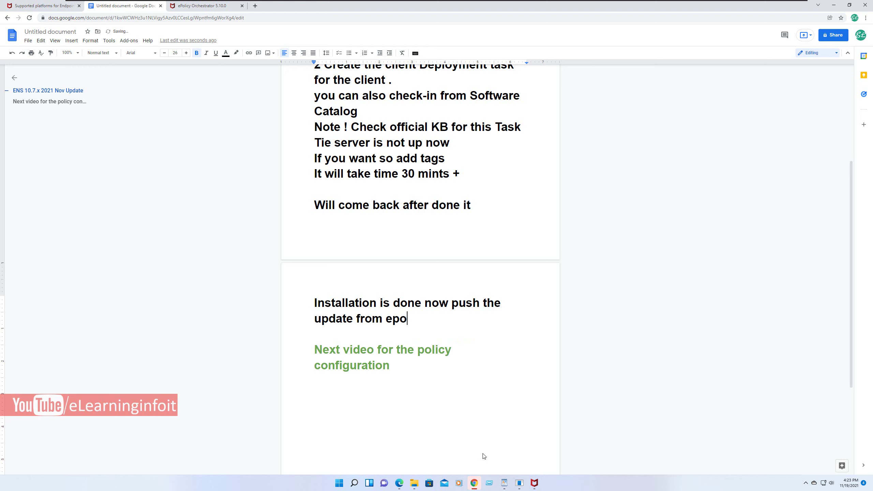
type(" AMcore")
- Colour the word AMcore red
key("ctrl+shift+Left")
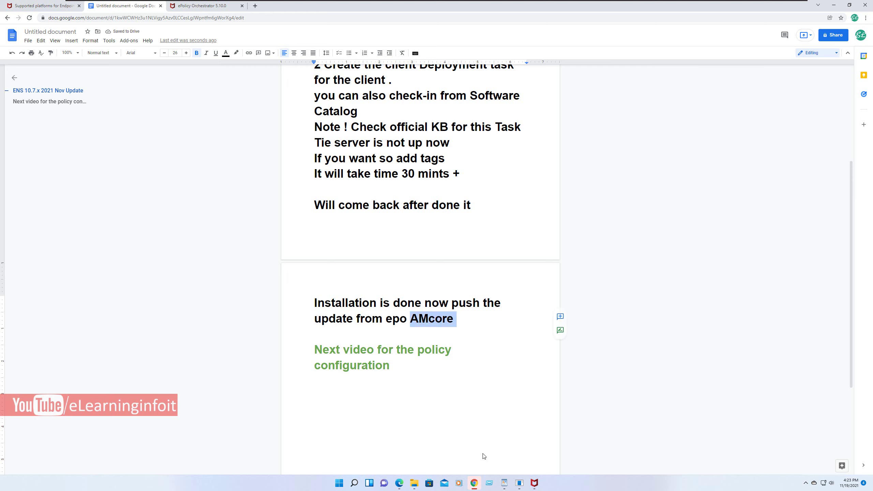
left_click(226, 52)
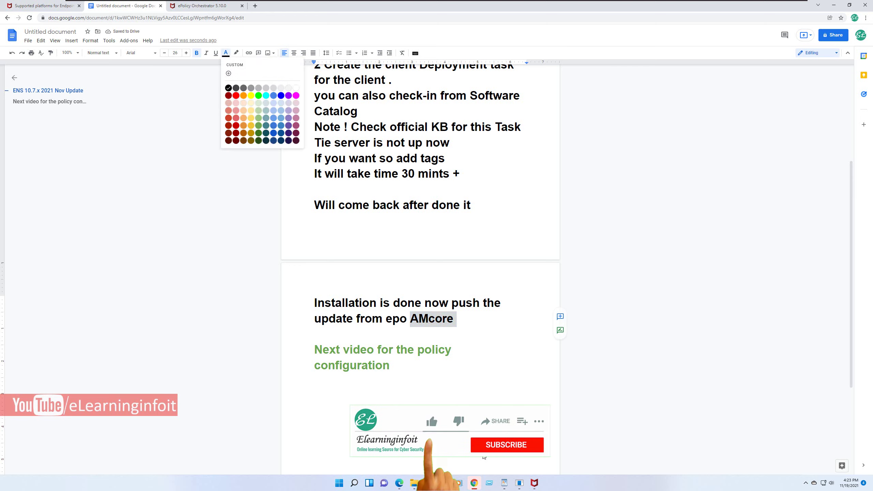
left_click(237, 93)
key("ctrl+End")
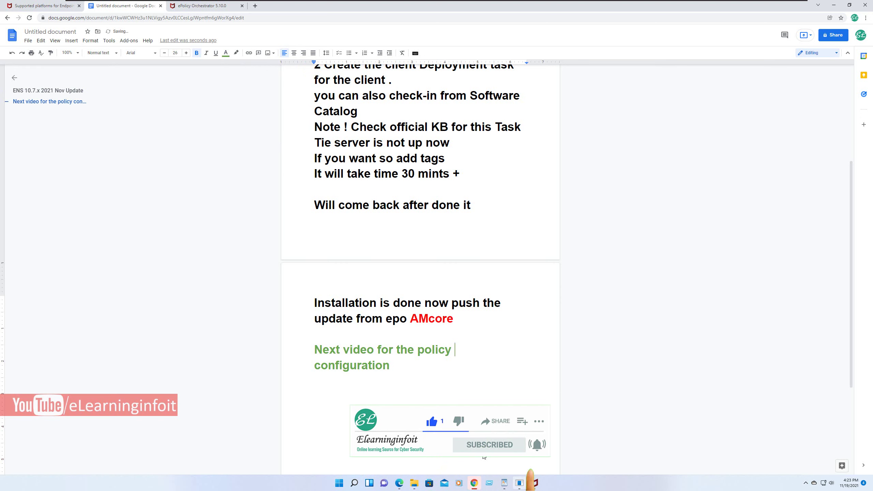
key("alt+Tab")
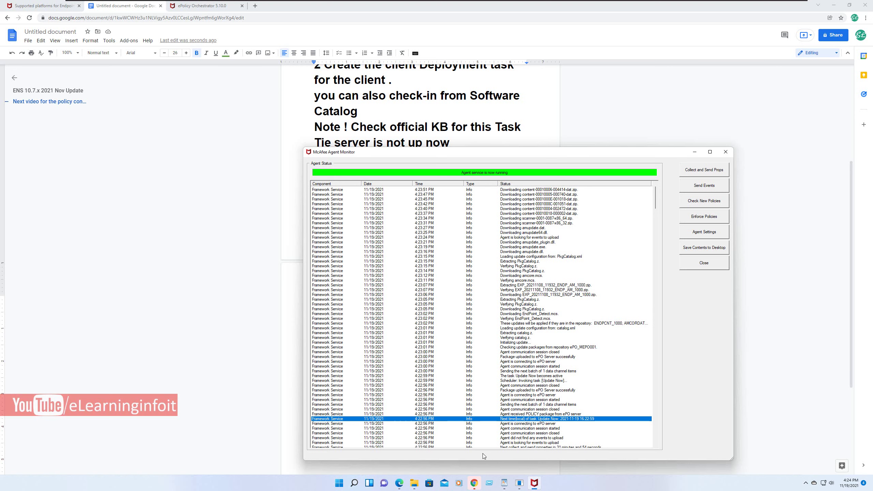
- Bring the notes document to the front and add a blank line below the AMcore line
left_click(474, 482)
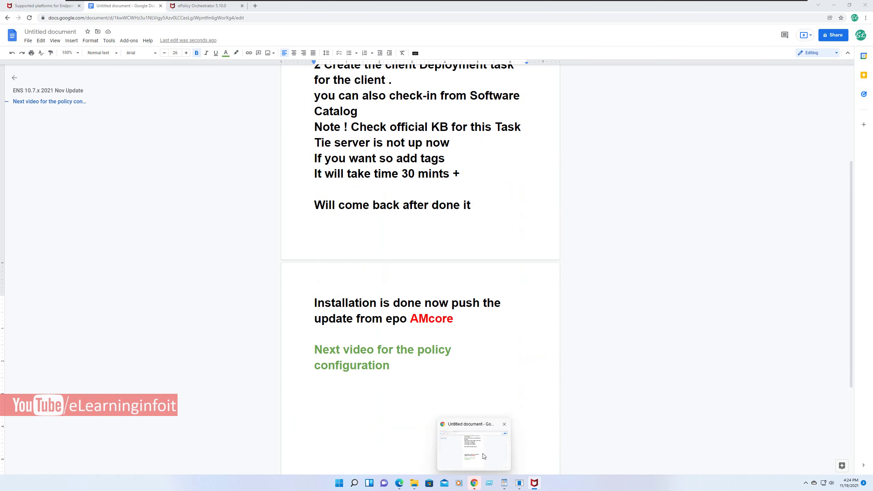
left_click(484, 456)
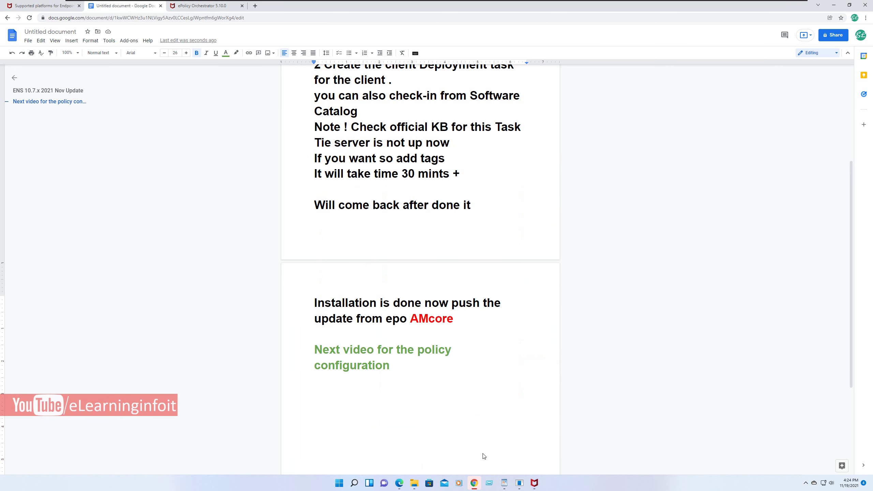
key("Up")
key("Up")
key("Return")
key("Return")
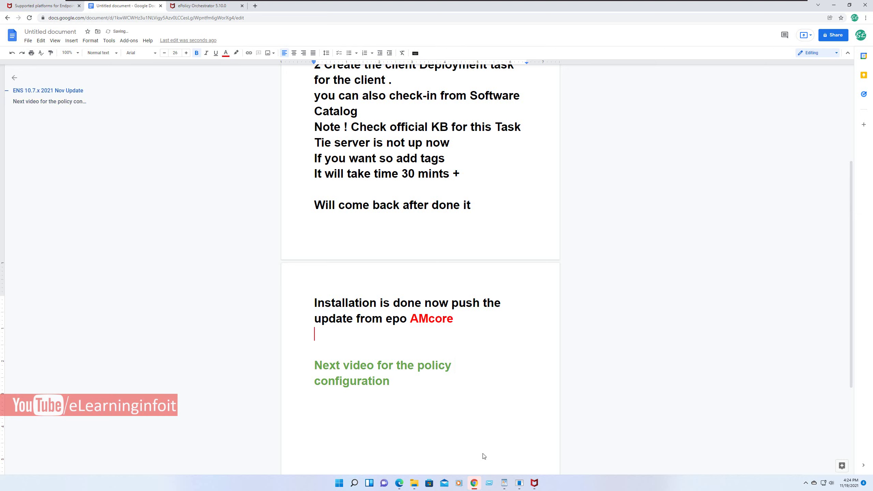
type("ab")
key("BackSpace")
key("BackSpace")
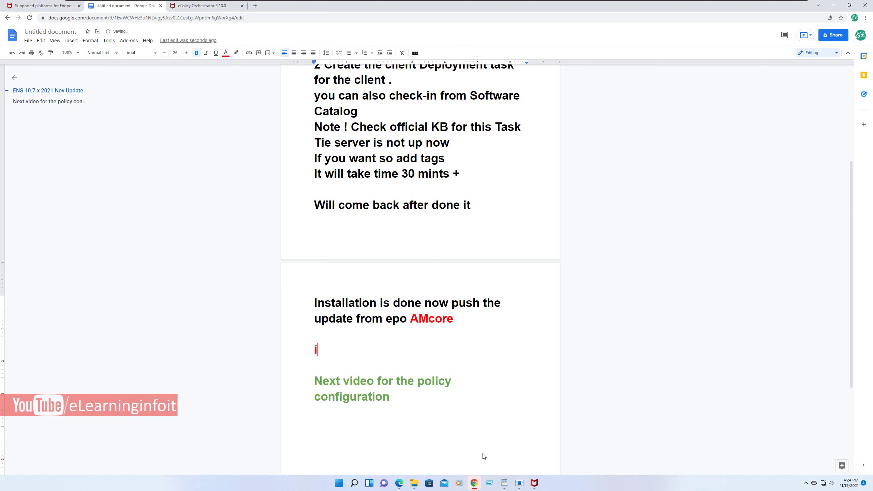
type("nopw")
key("BackSpace")
key("BackSpace")
key("BackSpace")
key("BackSpace")
- Type and delete test text above the green heading, then select the green heading paragraph
key("ctrl+End")
key("shift+Up")
key("shift+Up")
key("Up")
type("thanx")
key("BackSpace")
key("BackSpace")
key("BackSpace")
key("BackSpace")
key("BackSpace")
key("BackSpace")
key("BackSpace")
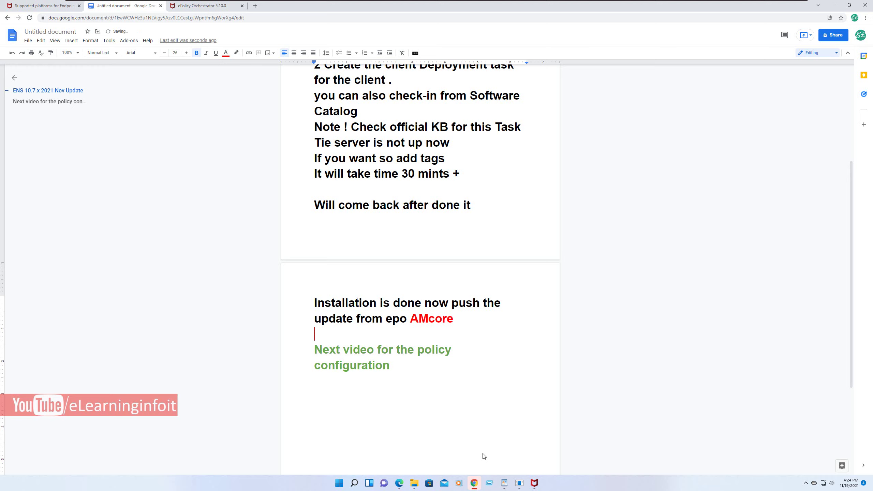
key("Down")
key("shift+Down")
key("shift+Right")
key("shift+Right")
key("shift+Right")
key("shift+Right")
key("shift+Right")
key("shift+Right")
key("shift+Right")
key("shift+Right")
key("shift+Right")
key("shift+Right")
key("shift+Right")
key("shift+Right")
key("shift+Right")
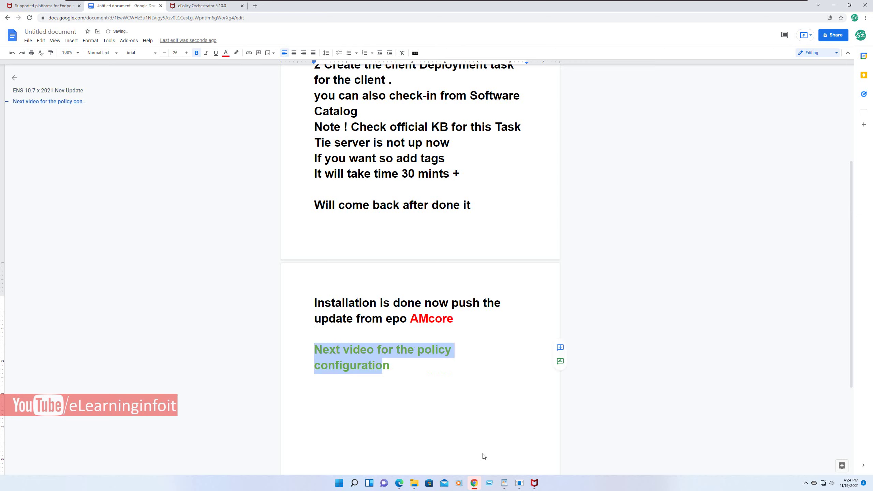